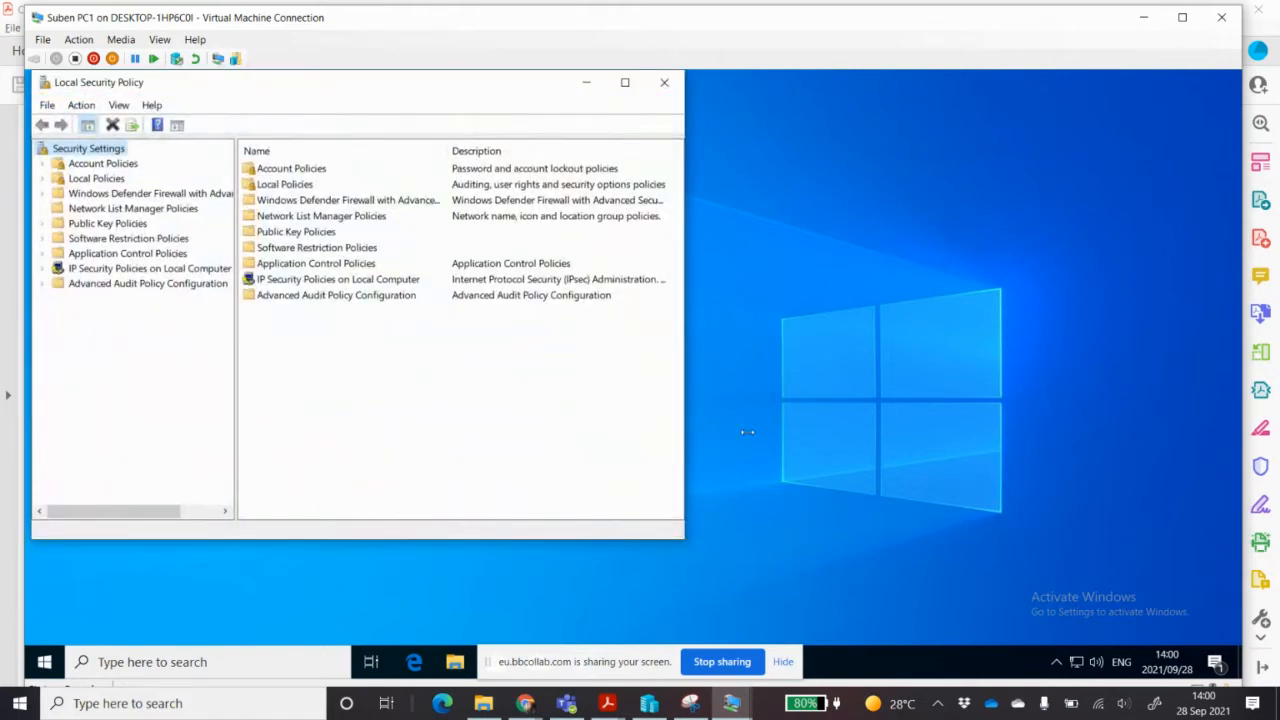
- Widen the Local Security Policy window and its tree pane, then show the Password Policy settings under Account Policies
{"action": "left_click_drag", "start_coordinate": [747, 432], "coordinate": [912, 438]}
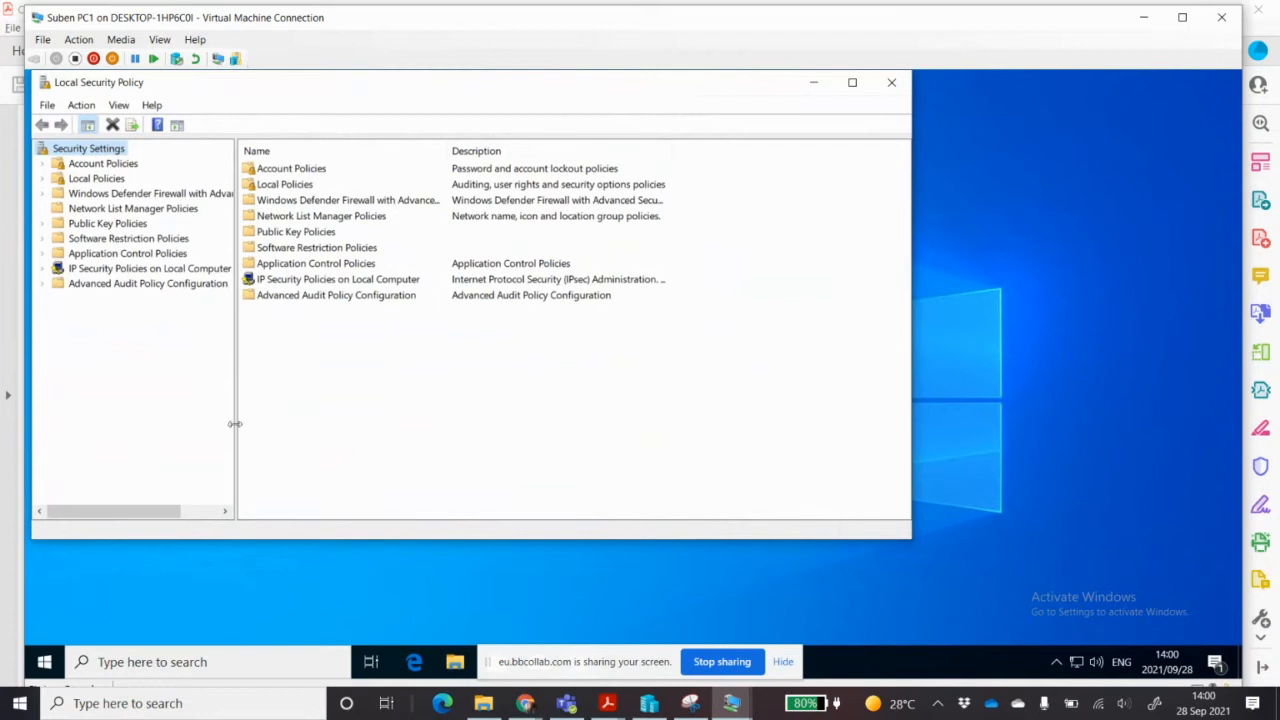
{"action": "left_click_drag", "start_coordinate": [237, 422], "coordinate": [370, 435]}
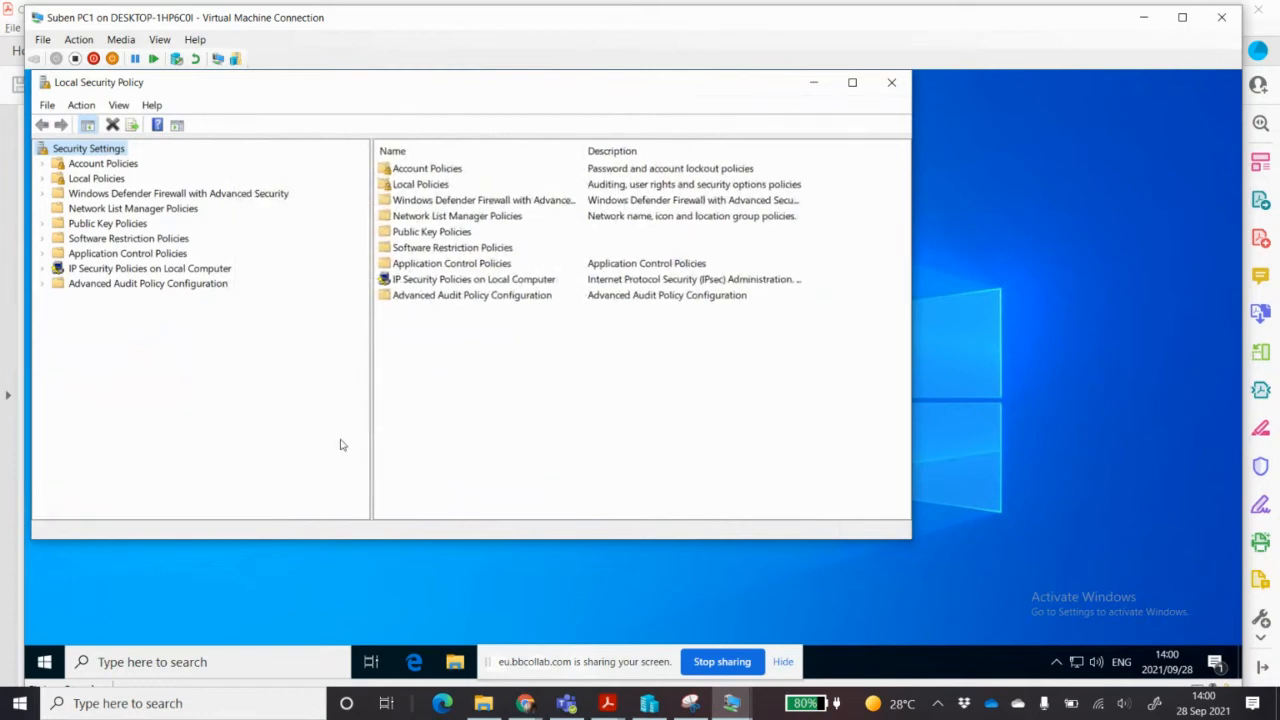
{"action": "left_click", "coordinate": [114, 165]}
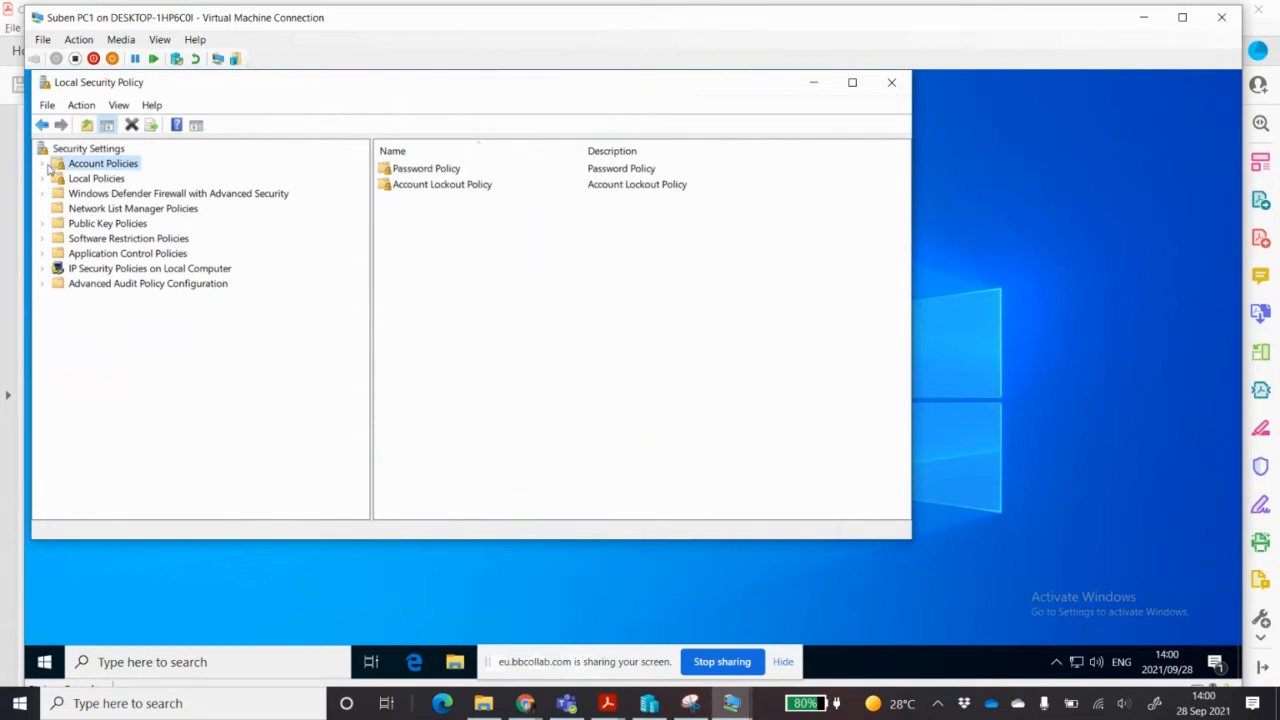
{"action": "double_click", "coordinate": [70, 168]}
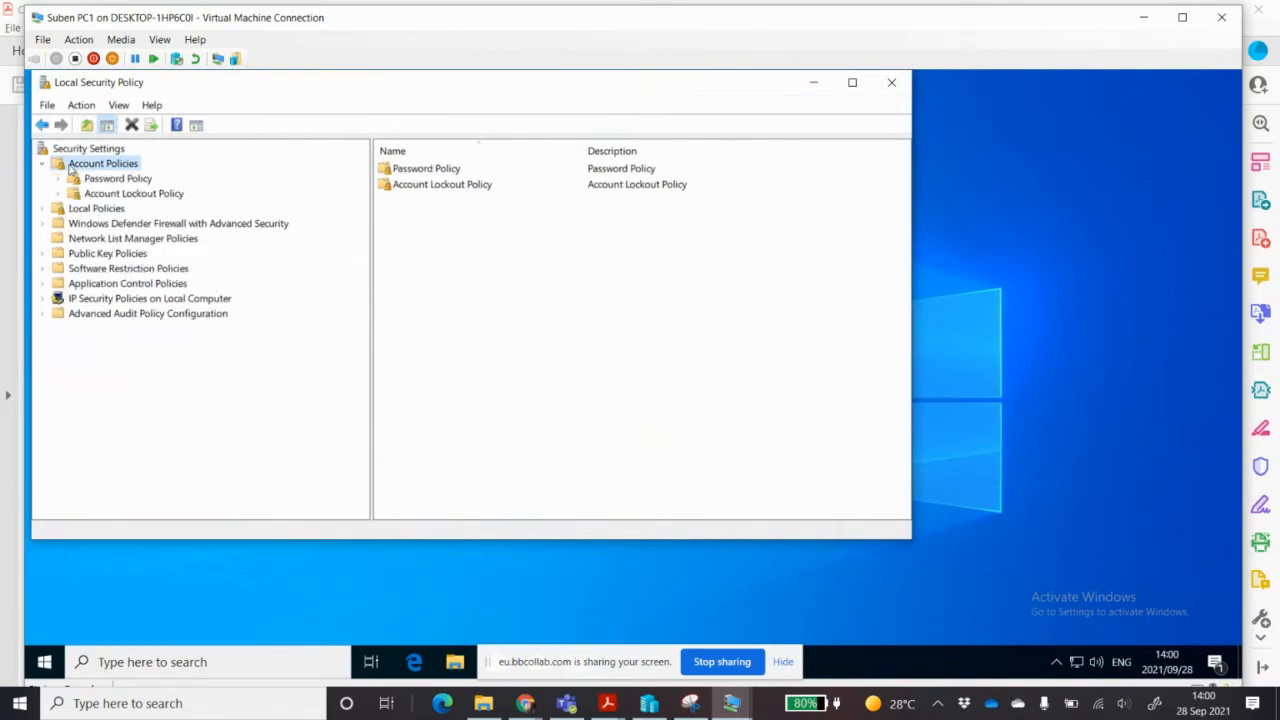
{"action": "left_click", "coordinate": [127, 181]}
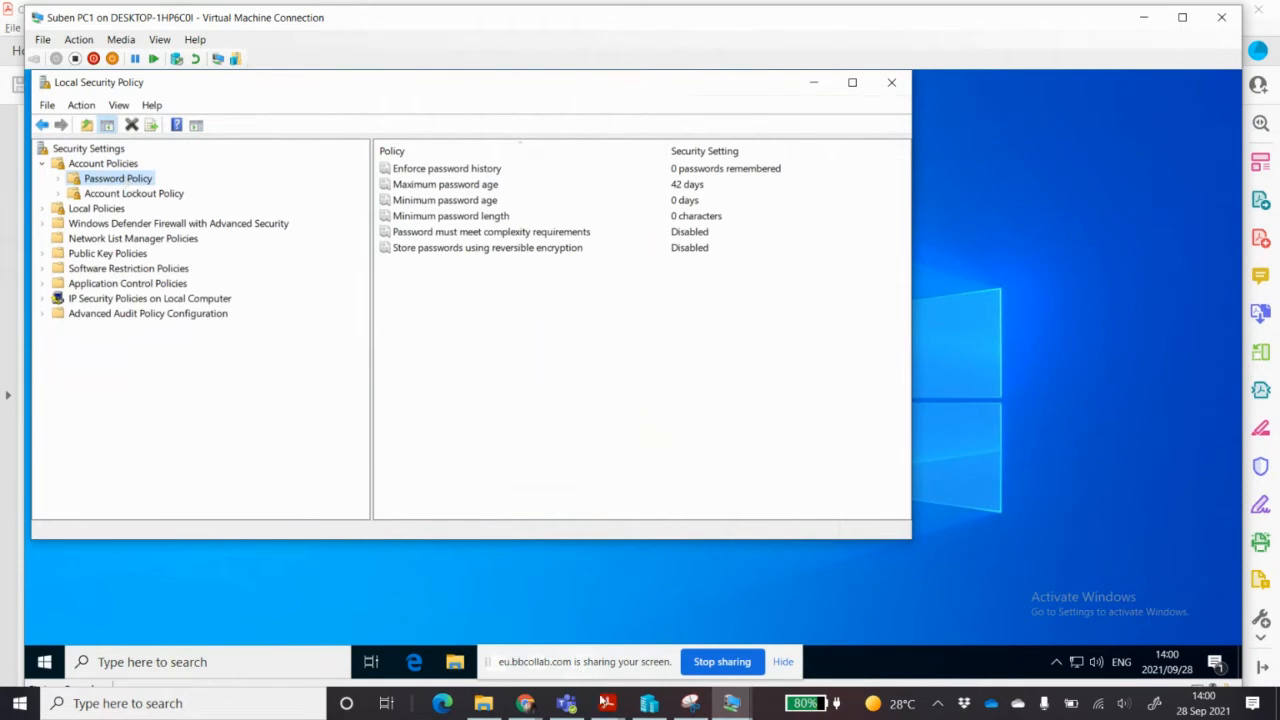
- Switch to the CNOS Assignment 1 PDF in Acrobat Reader and examine the required password policy values under Q.2.6
{"action": "mouse_move", "coordinate": [607, 703]}
{"action": "left_click", "coordinate": [624, 640]}
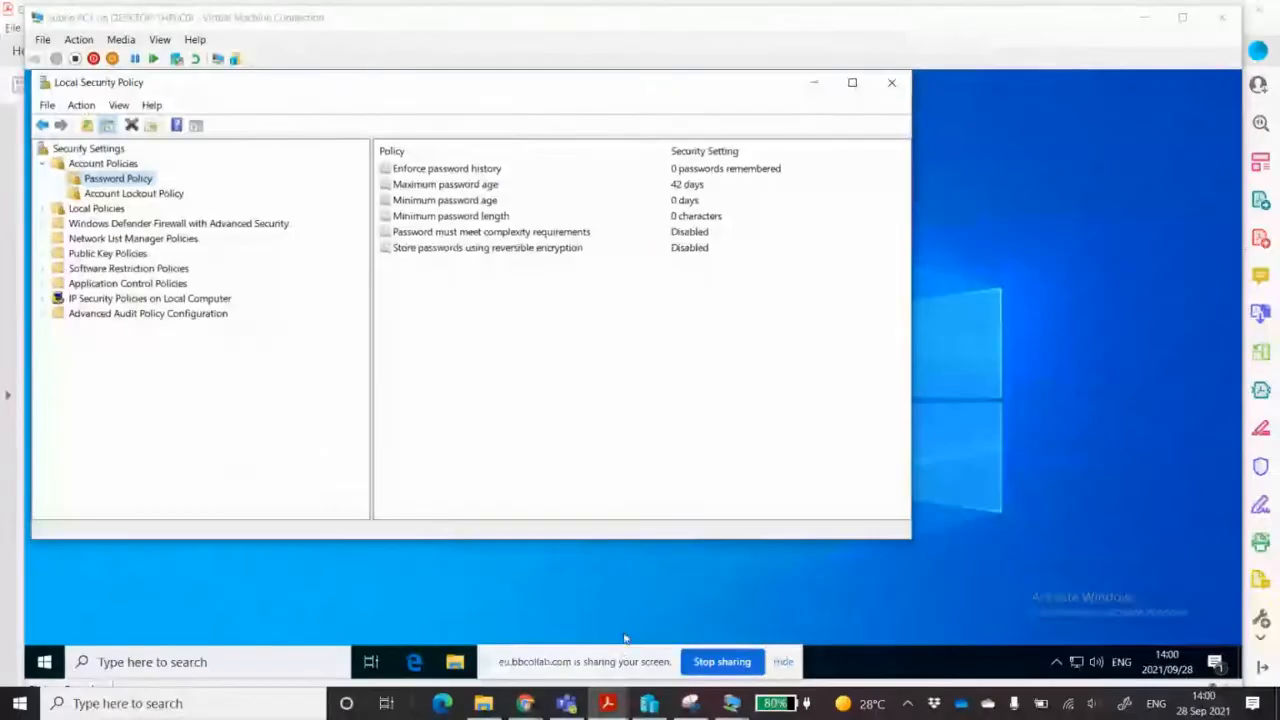
{"action": "scroll", "coordinate": [628, 424], "scroll_direction": "down", "scroll_amount": 10}
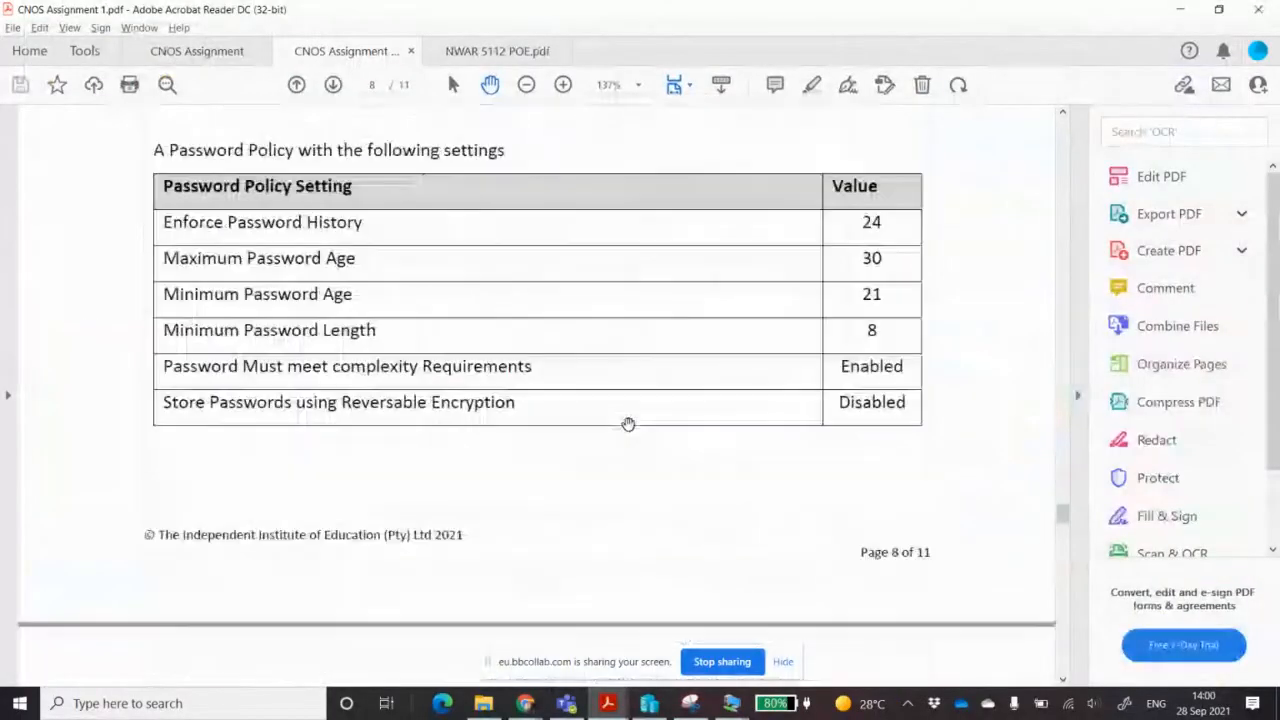
{"action": "scroll", "coordinate": [628, 424], "scroll_direction": "down", "scroll_amount": 1}
{"action": "scroll", "coordinate": [628, 424], "scroll_direction": "up", "scroll_amount": 3}
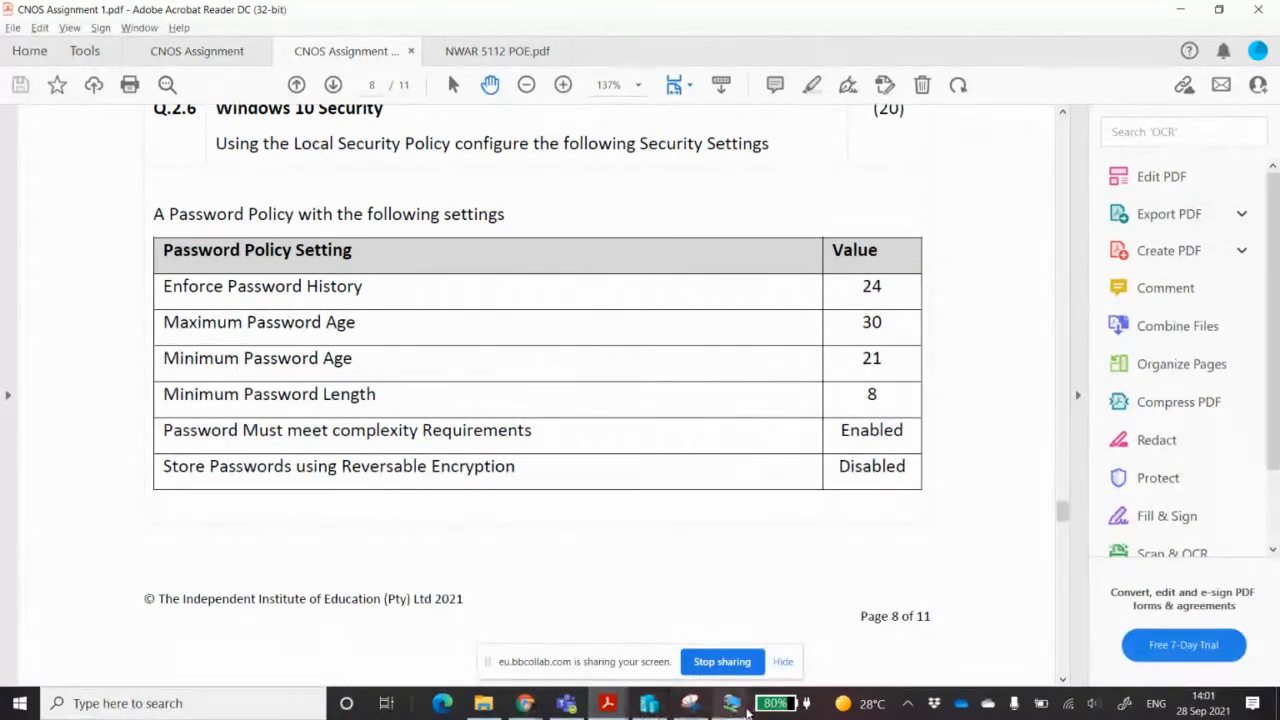
{"action": "left_click", "coordinate": [733, 706]}
{"action": "left_click", "coordinate": [651, 630]}
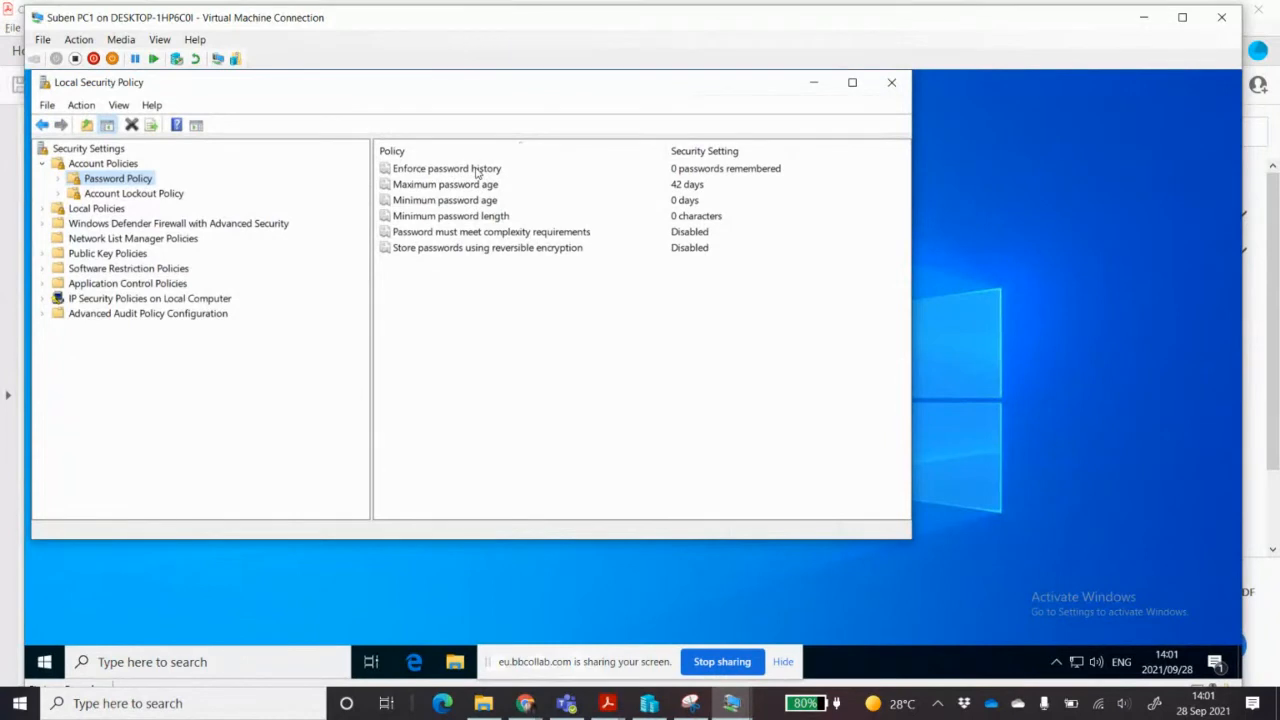
{"action": "left_click", "coordinate": [607, 703]}
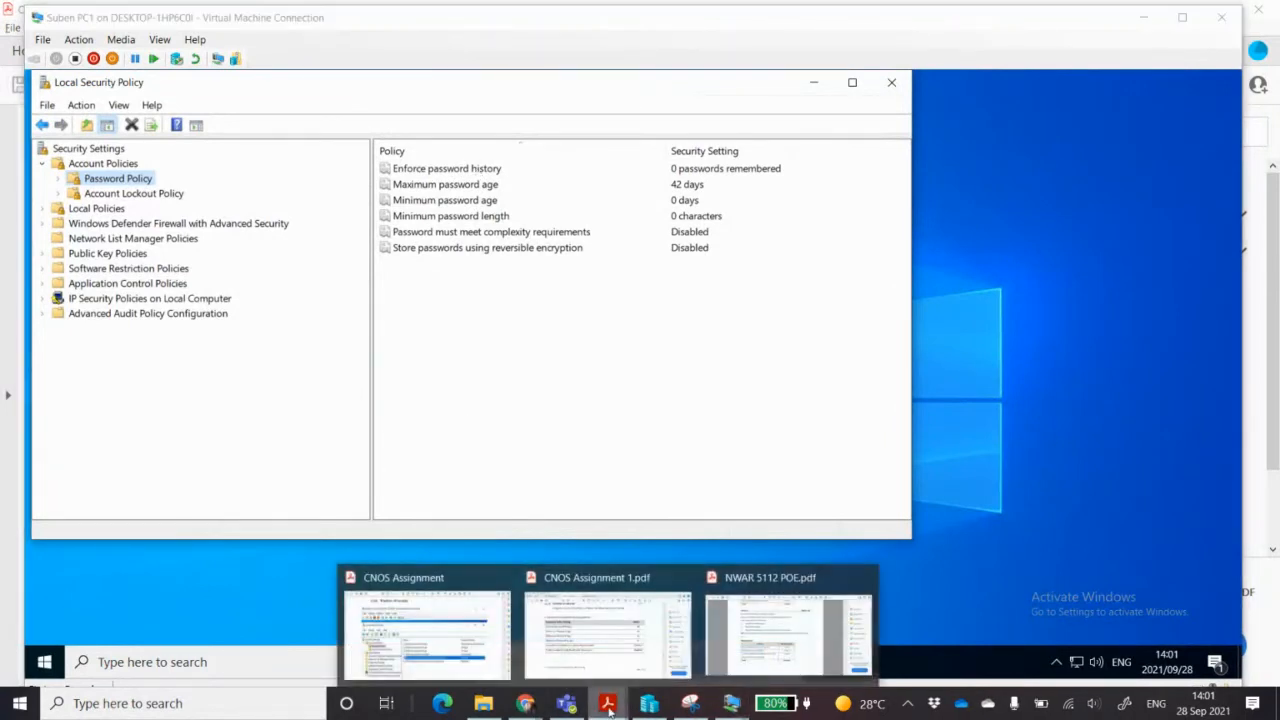
{"action": "left_click", "coordinate": [645, 656]}
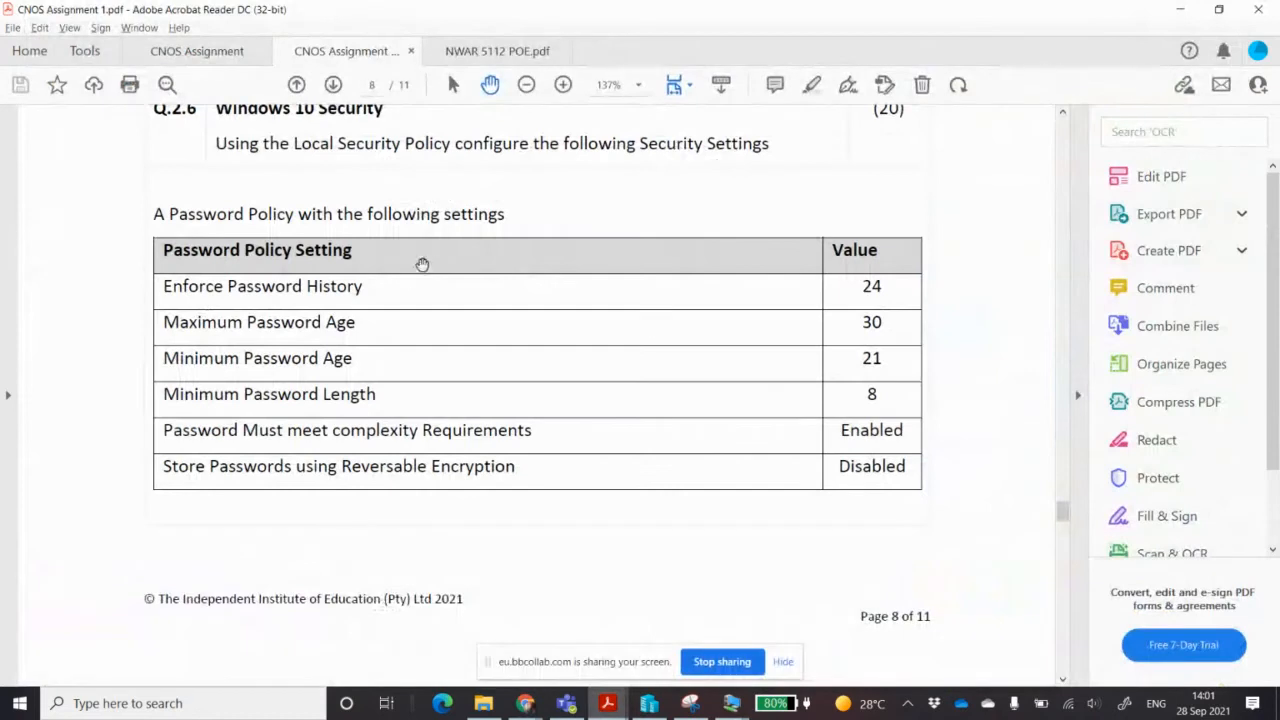
- Return to the PC1 virtual machine and set Enforce password history to 24 passwords remembered
{"action": "left_click", "coordinate": [649, 703]}
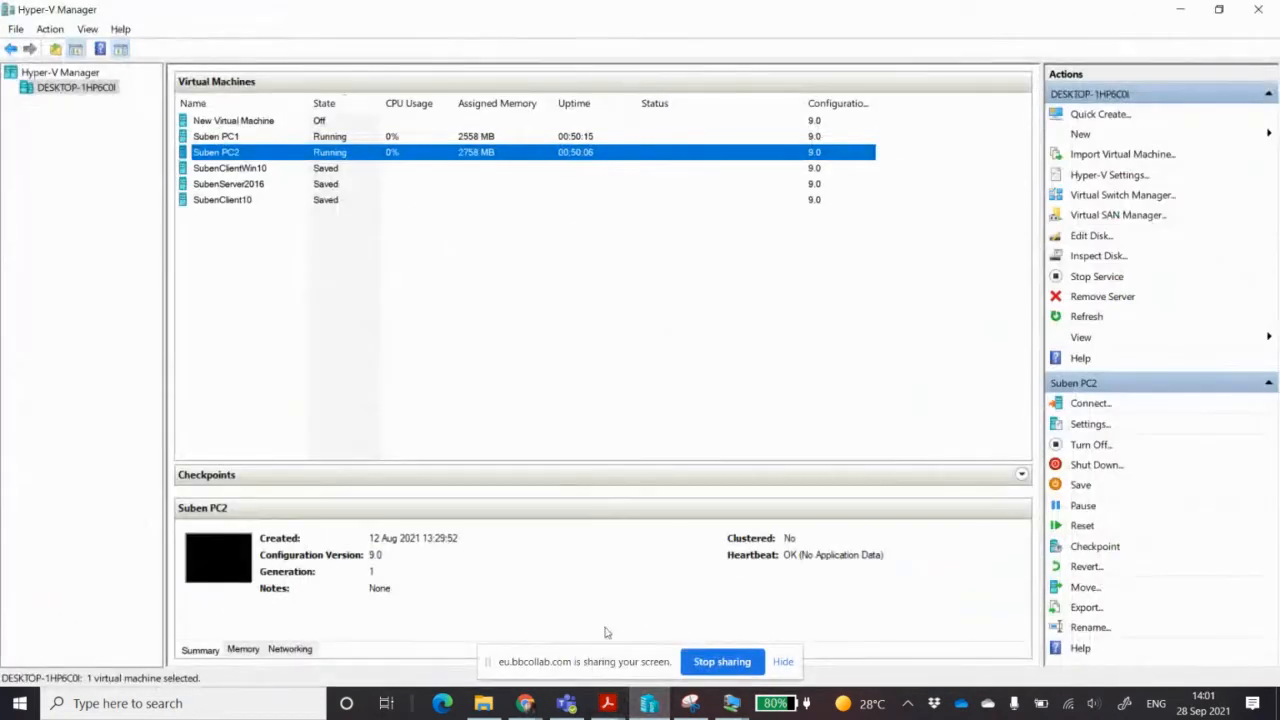
{"action": "left_click", "coordinate": [731, 703]}
{"action": "left_click", "coordinate": [657, 642]}
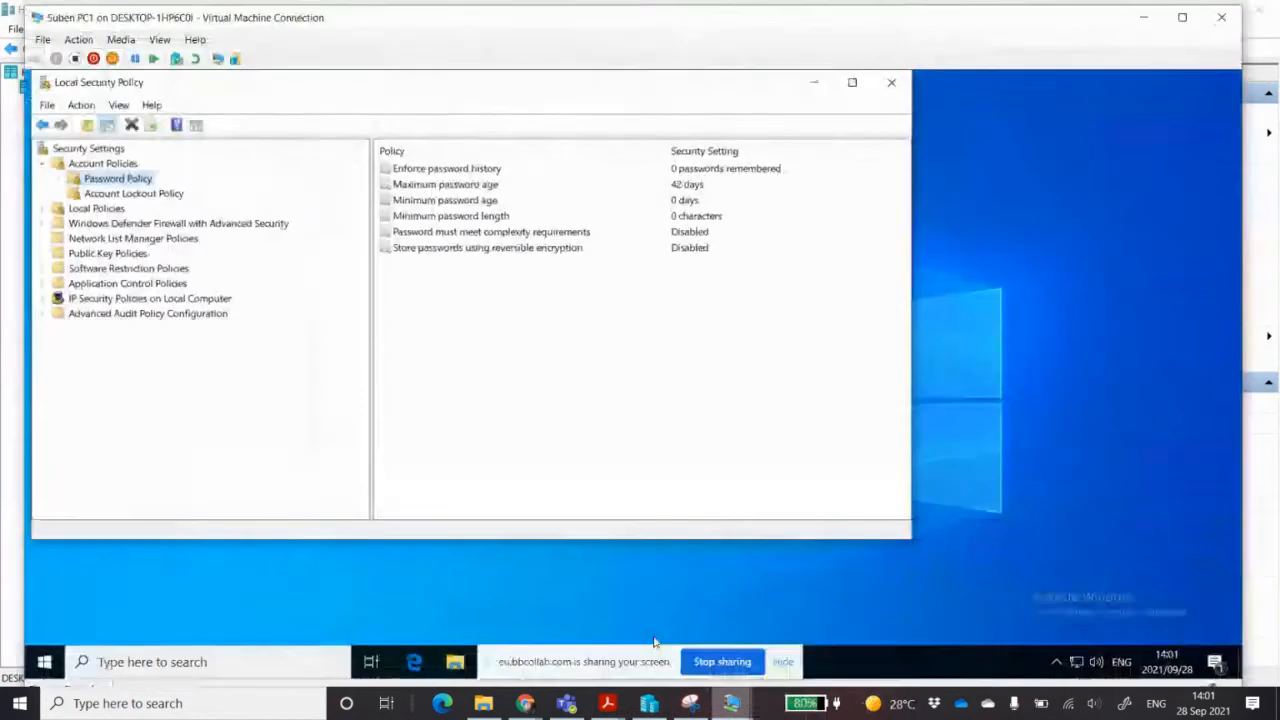
{"action": "double_click", "coordinate": [683, 177]}
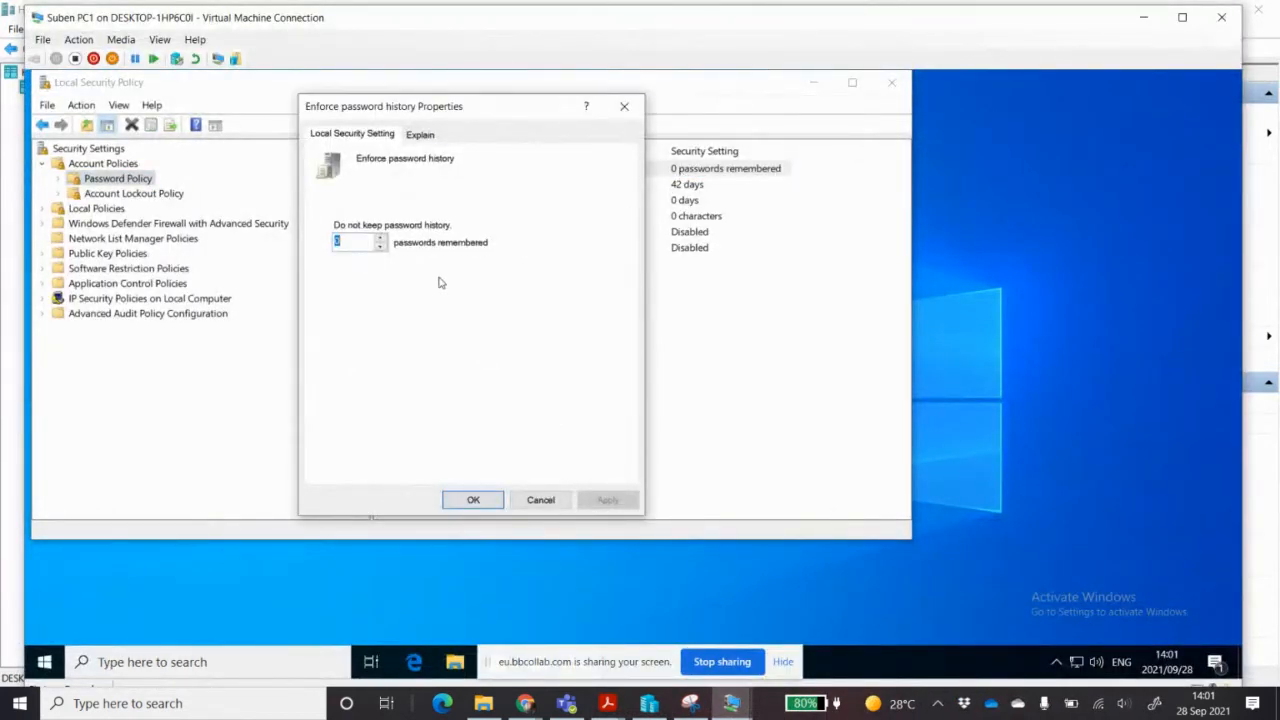
{"action": "type", "text": "24"}
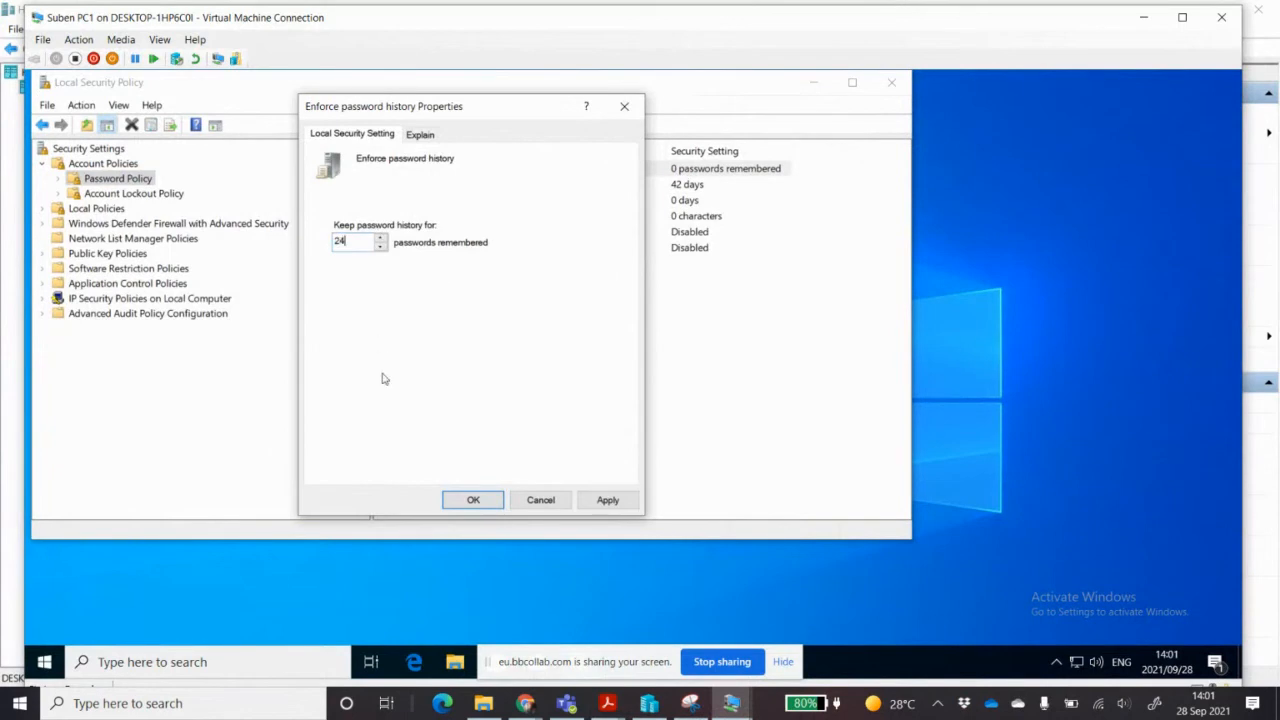
{"action": "left_click", "coordinate": [474, 497]}
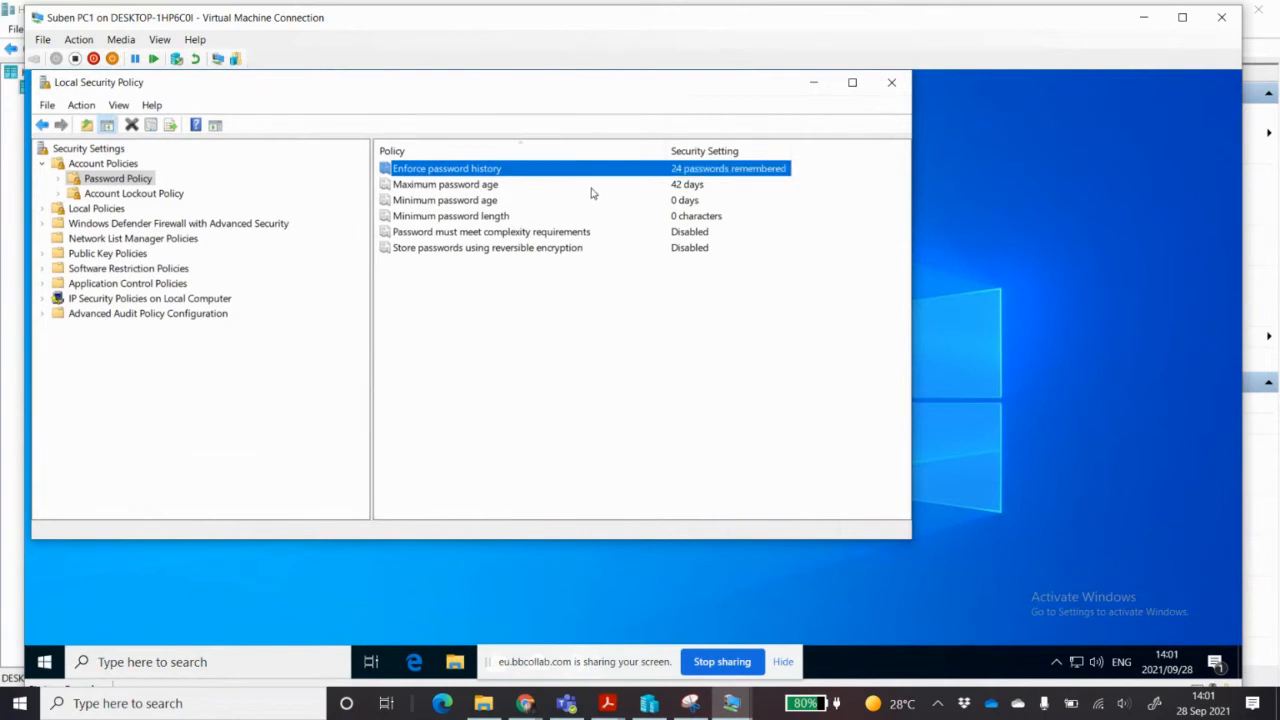
- Set the maximum password age to 30 days and the minimum password age to 21 days
{"action": "double_click", "coordinate": [675, 190]}
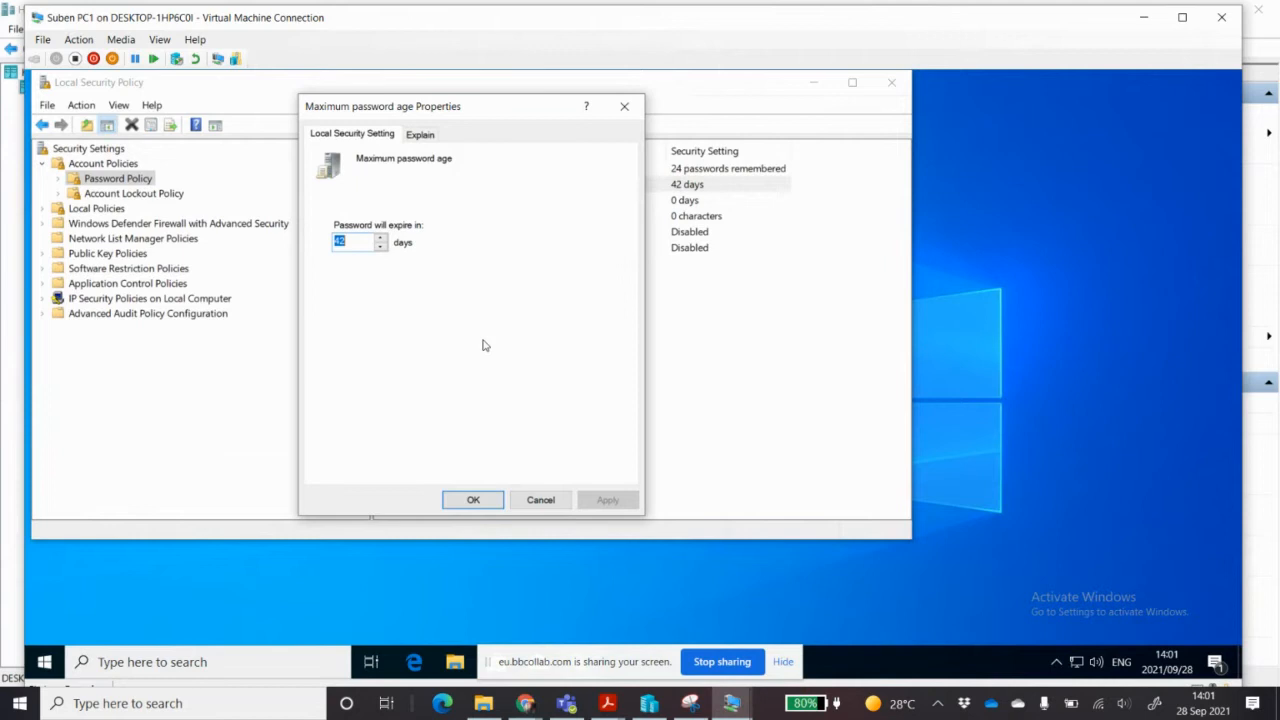
{"action": "type", "text": "30"}
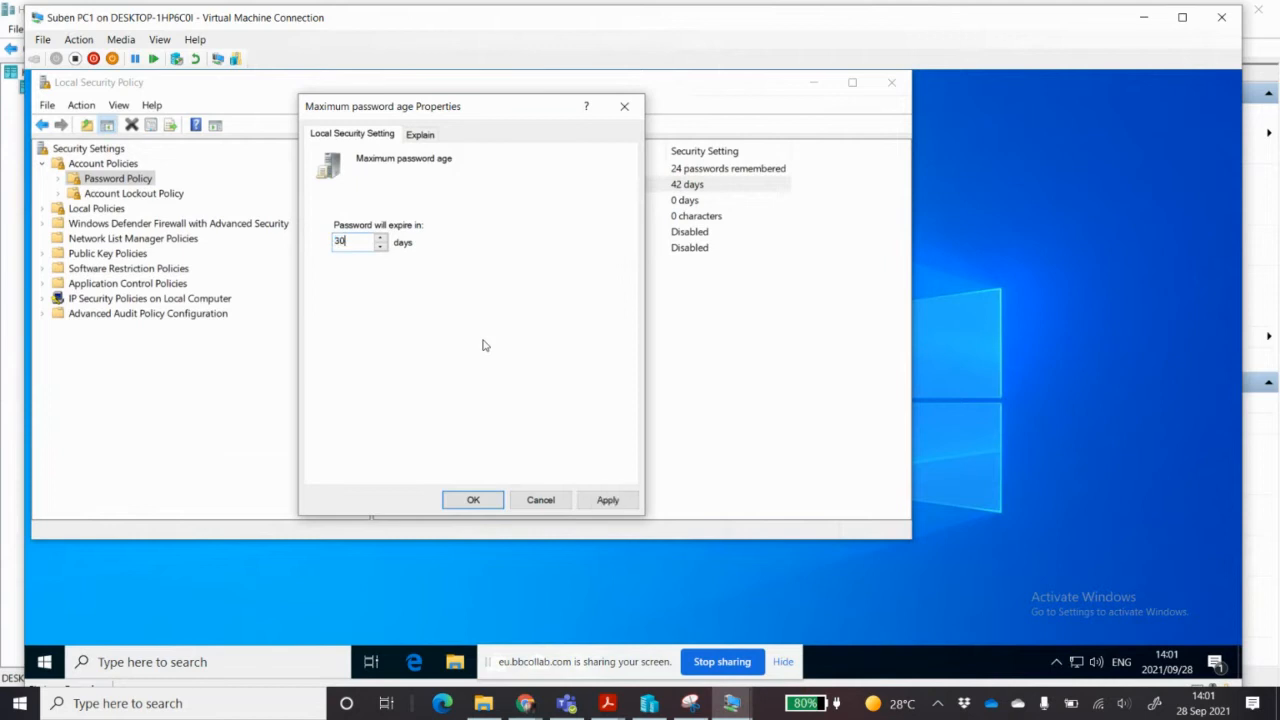
{"action": "left_click", "coordinate": [470, 497]}
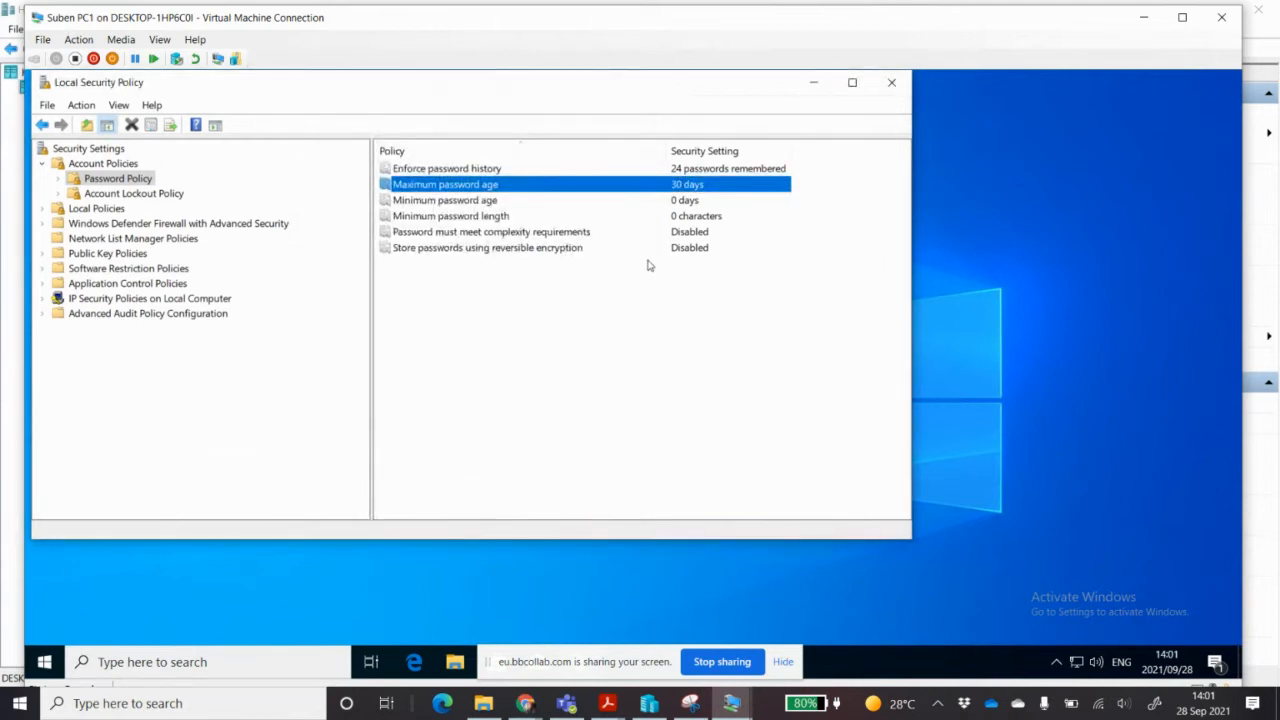
{"action": "double_click", "coordinate": [607, 204]}
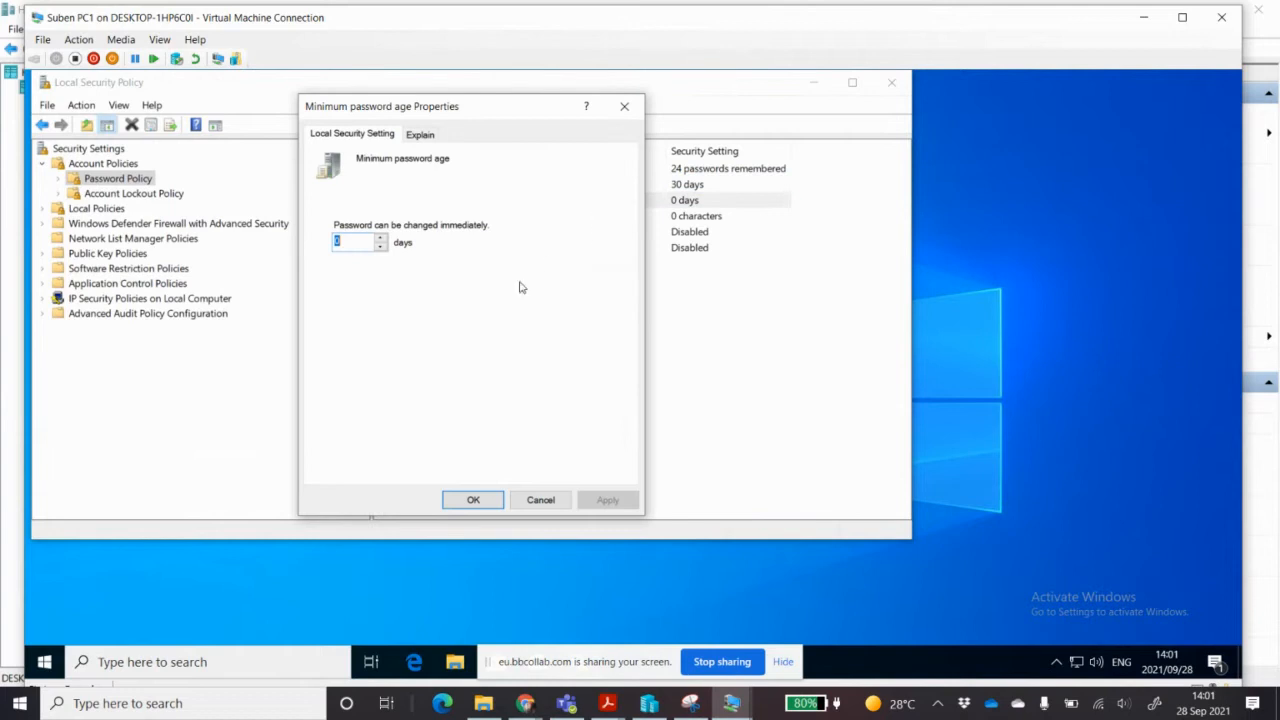
{"action": "type", "text": "21"}
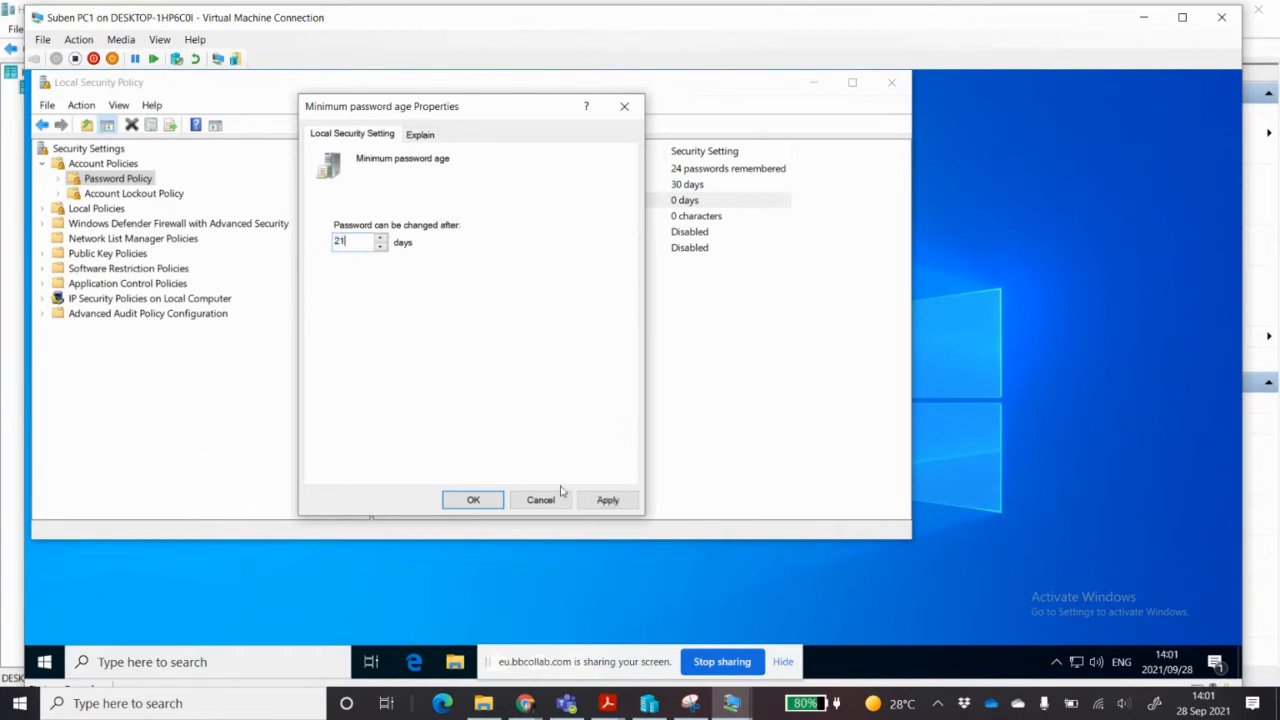
{"action": "left_click", "coordinate": [472, 500]}
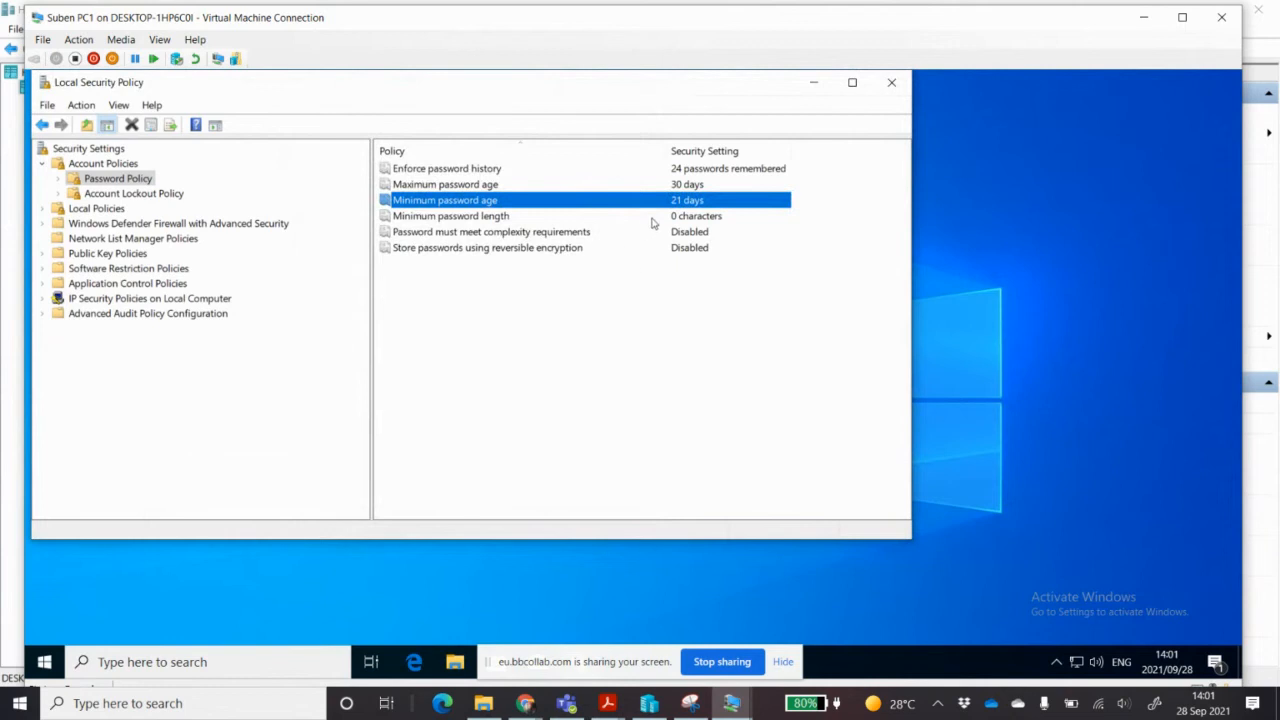
- Set the minimum password length to 8 characters and enable the password complexity requirements policy
{"action": "double_click", "coordinate": [655, 218]}
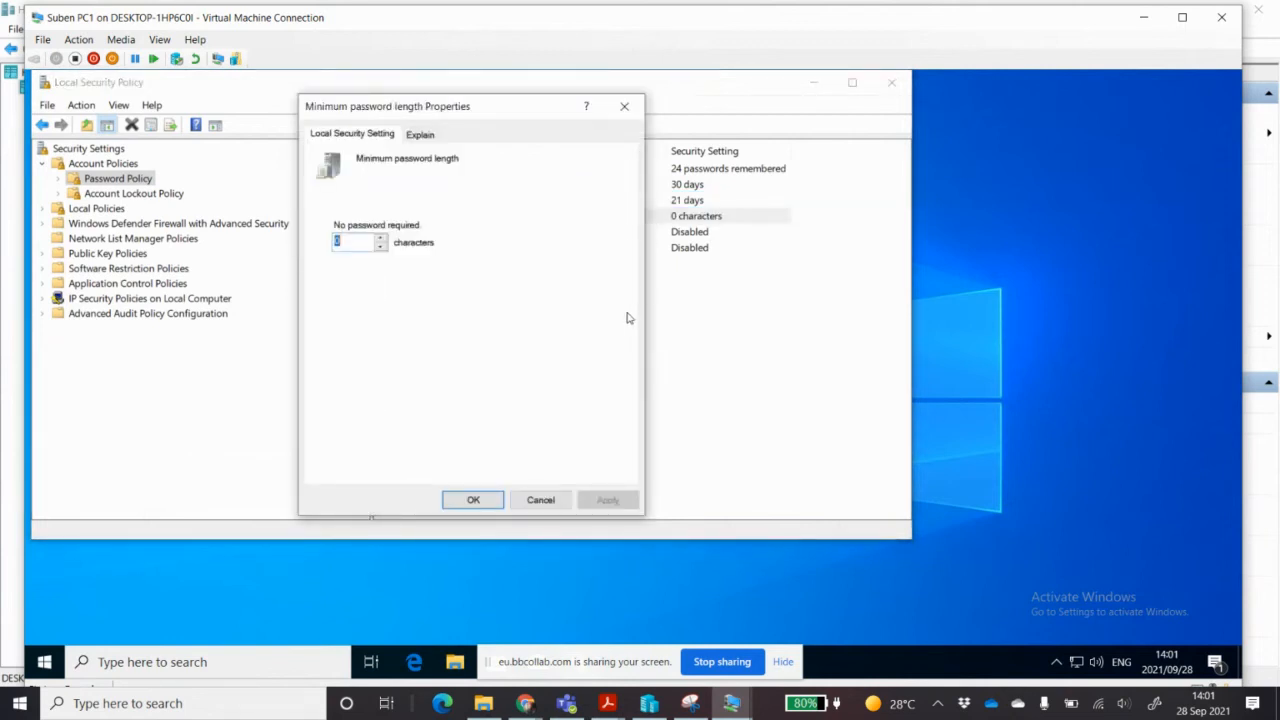
{"action": "type", "text": "8"}
{"action": "left_click", "coordinate": [472, 499]}
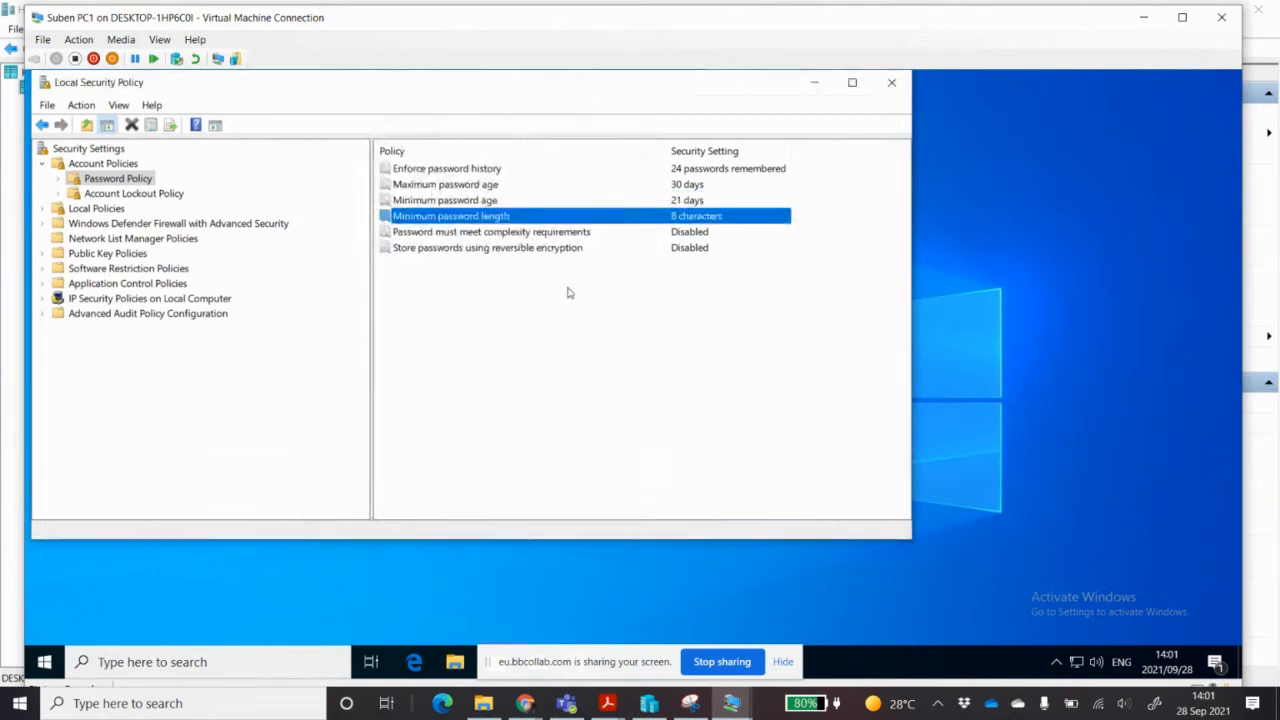
{"action": "left_click", "coordinate": [593, 232]}
{"action": "double_click", "coordinate": [593, 232]}
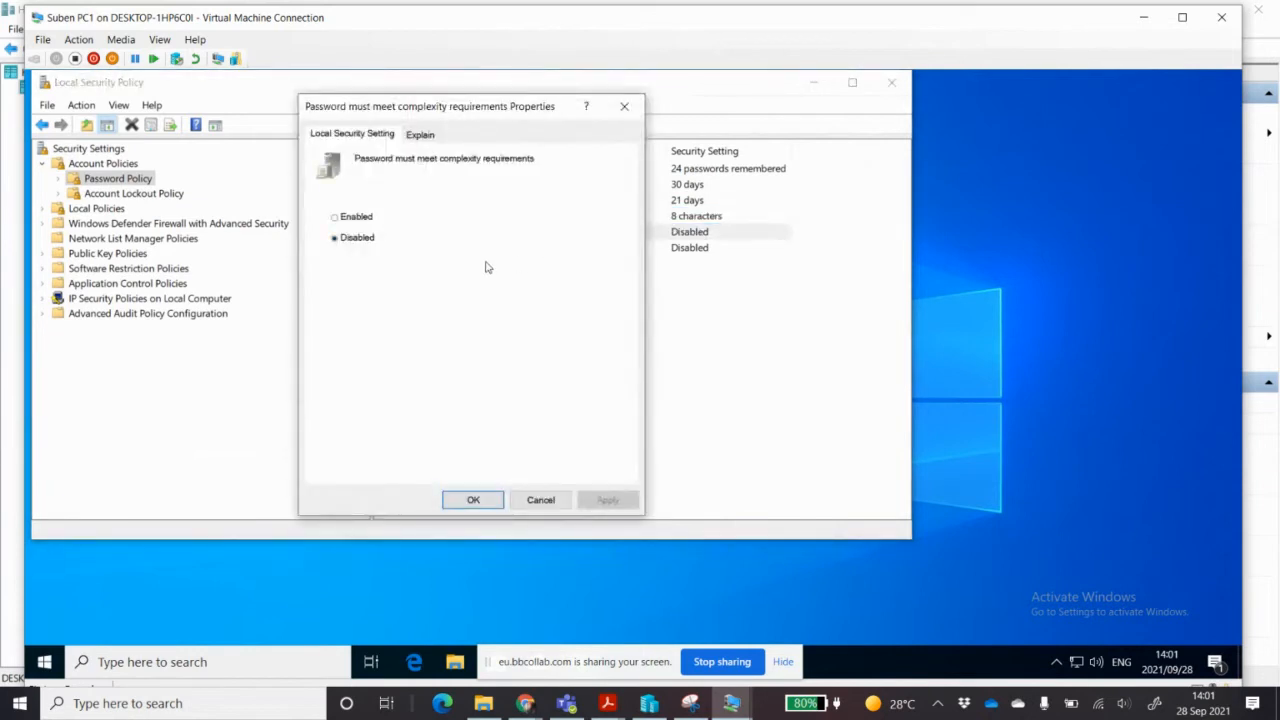
{"action": "left_click", "coordinate": [338, 217]}
{"action": "left_click", "coordinate": [473, 500]}
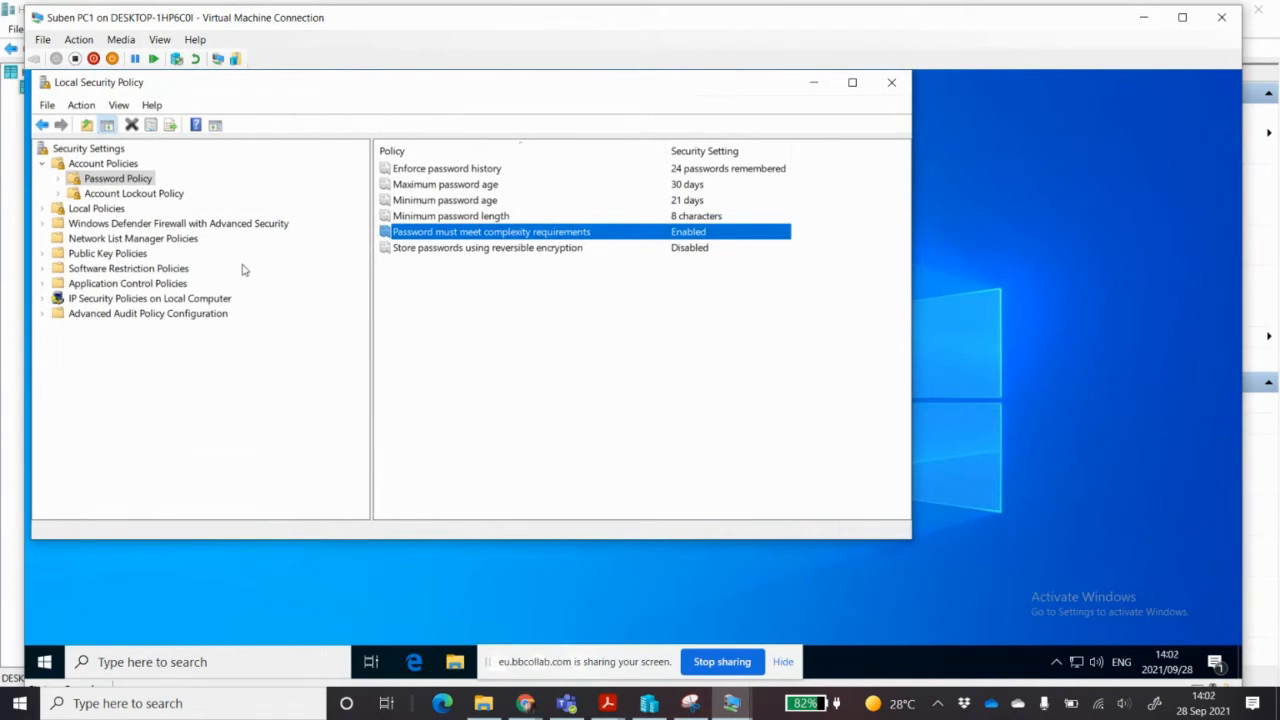
- Show the Account Lockout Policy settings and examine their required values in the CNOS Assignment 1 PDF
{"action": "left_click", "coordinate": [140, 194]}
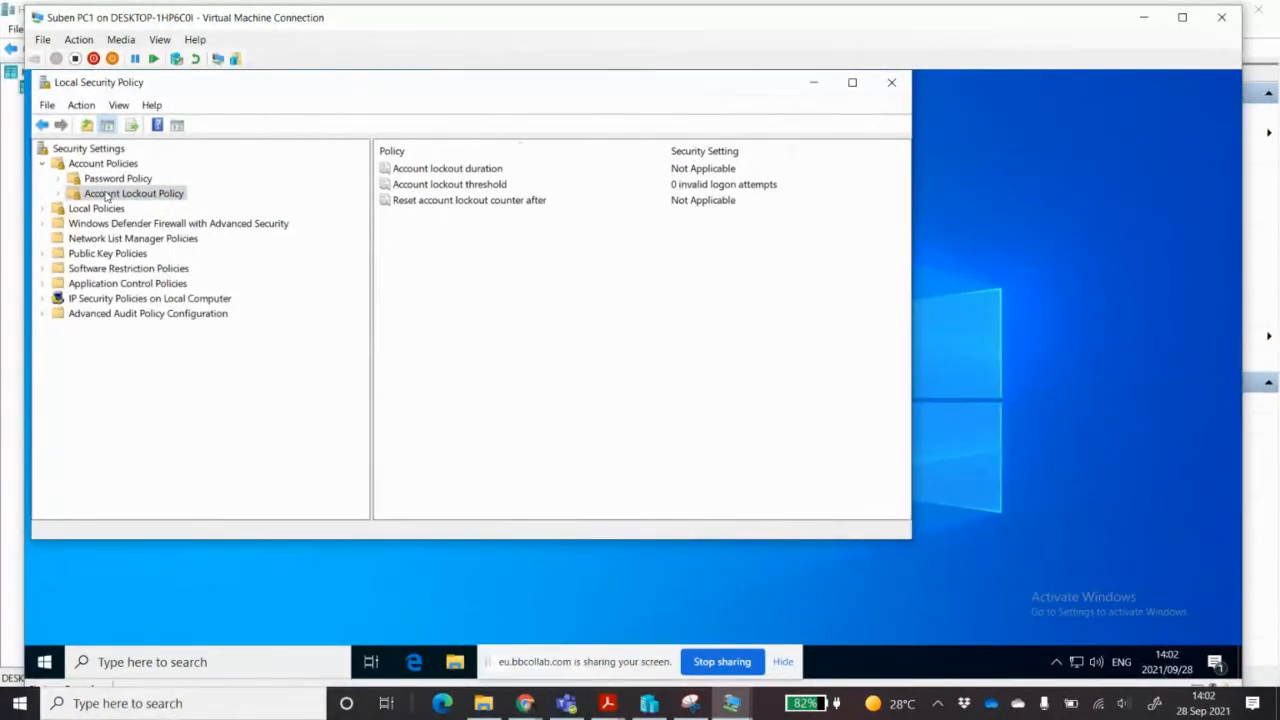
{"action": "mouse_move", "coordinate": [607, 703]}
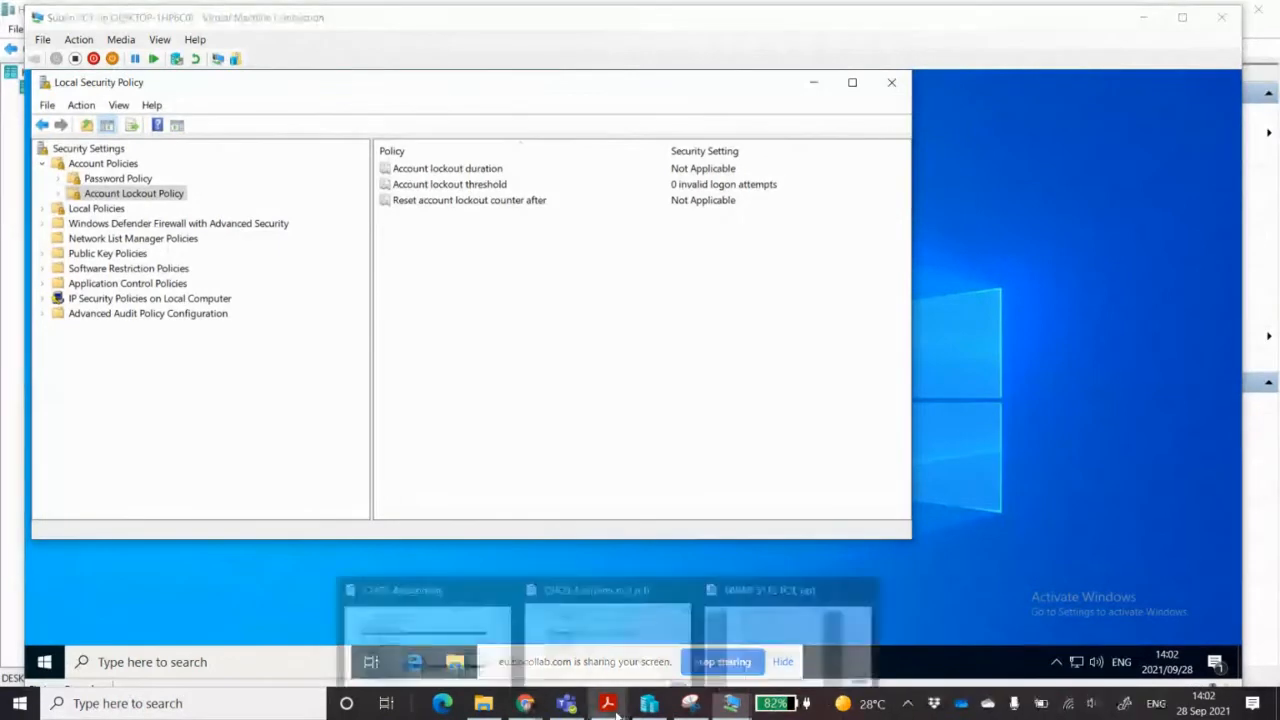
{"action": "mouse_move", "coordinate": [765, 636]}
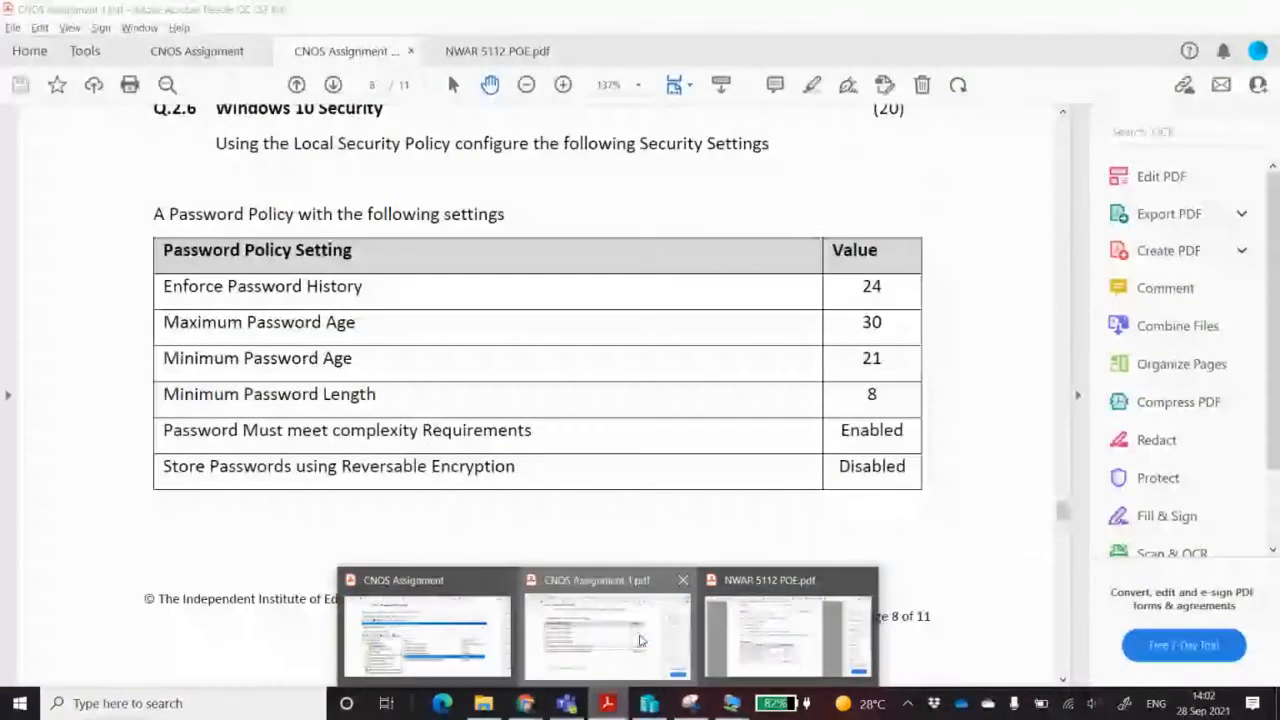
{"action": "left_click", "coordinate": [608, 637]}
{"action": "scroll", "coordinate": [646, 579], "scroll_direction": "down", "scroll_amount": 3}
{"action": "scroll", "coordinate": [646, 579], "scroll_direction": "down", "scroll_amount": 3}
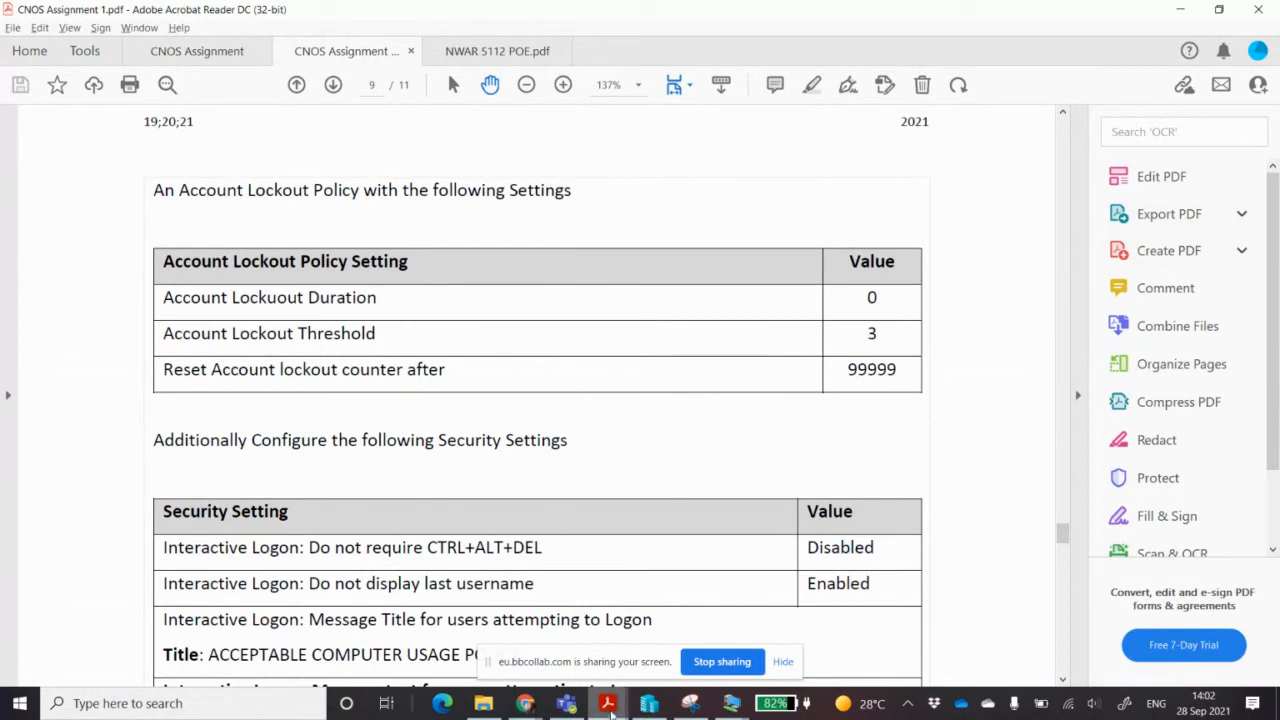
{"action": "mouse_move", "coordinate": [610, 708]}
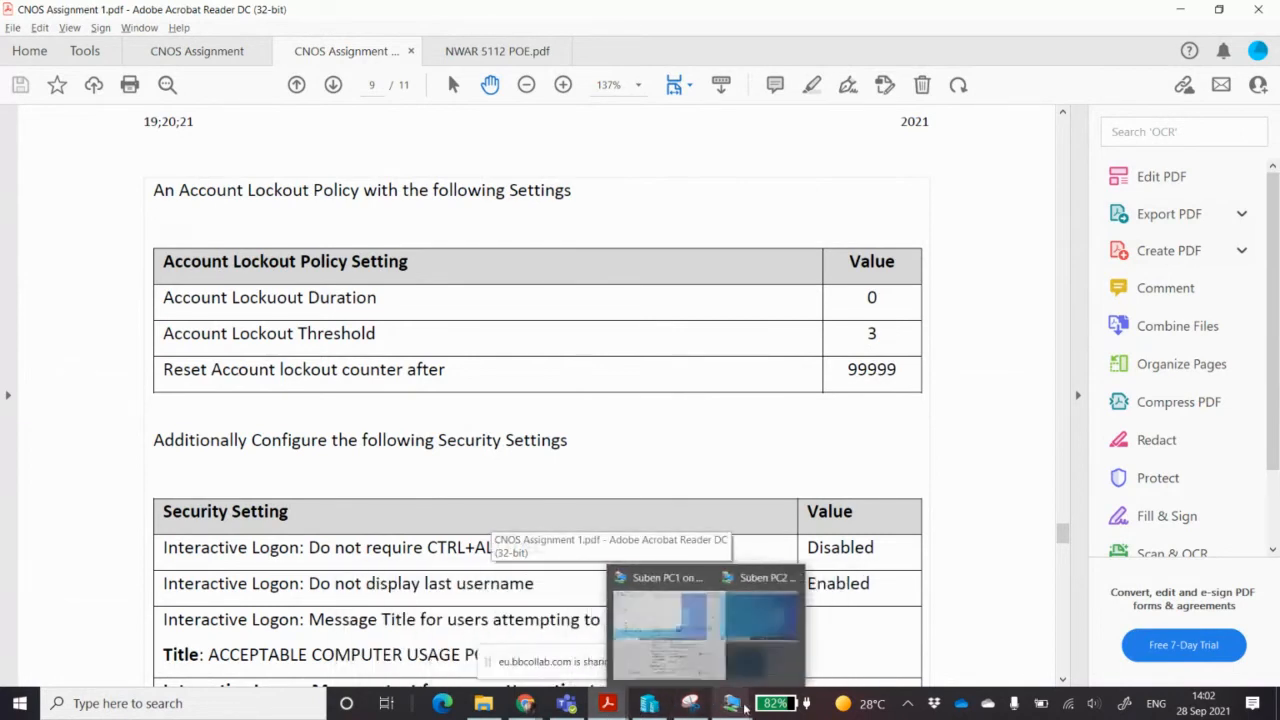
- Return to the PC1 virtual machine and set the account lockout threshold to 3 invalid logon attempts, accepting the suggested value changes
{"action": "mouse_move", "coordinate": [731, 705]}
{"action": "left_click", "coordinate": [676, 634]}
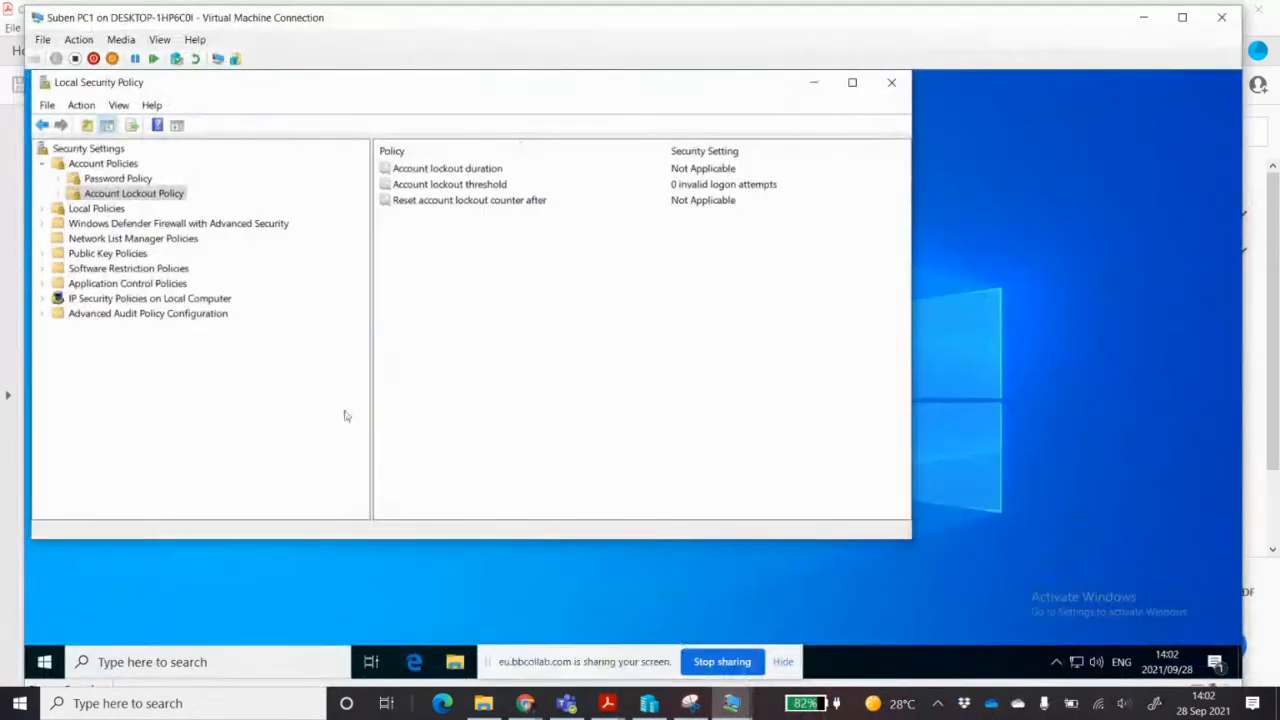
{"action": "double_click", "coordinate": [480, 184]}
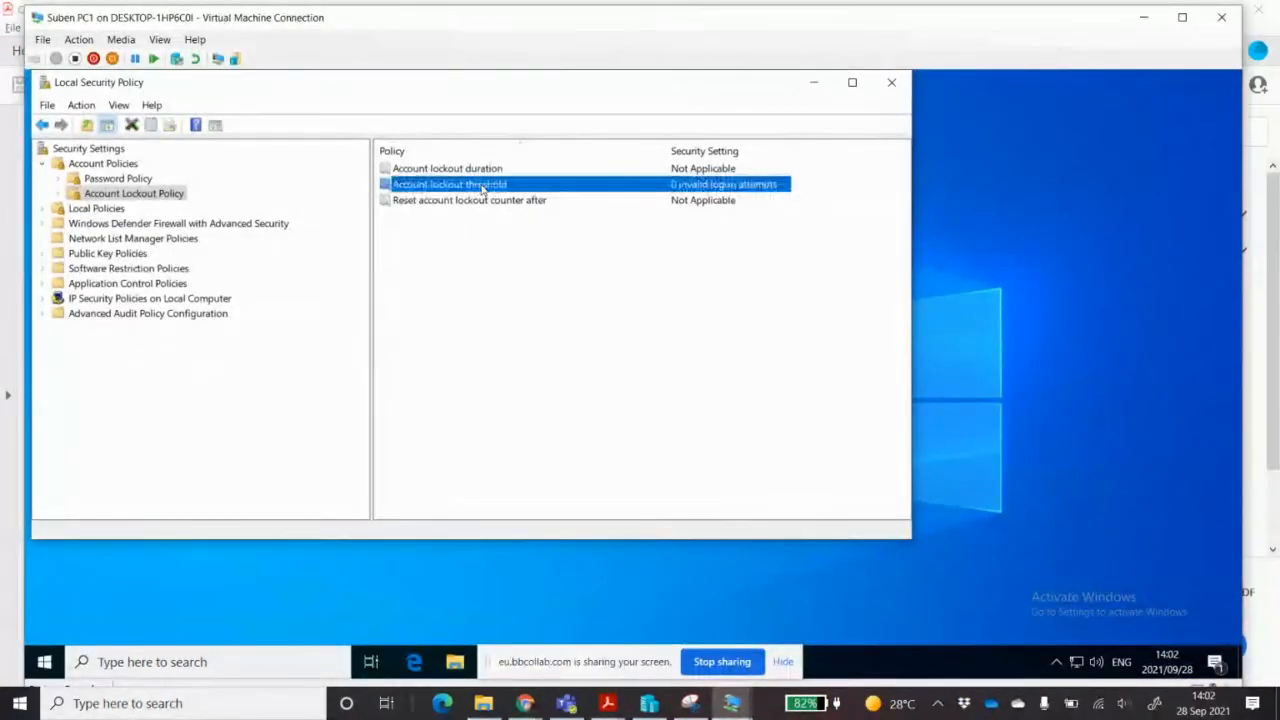
{"action": "type", "text": "3"}
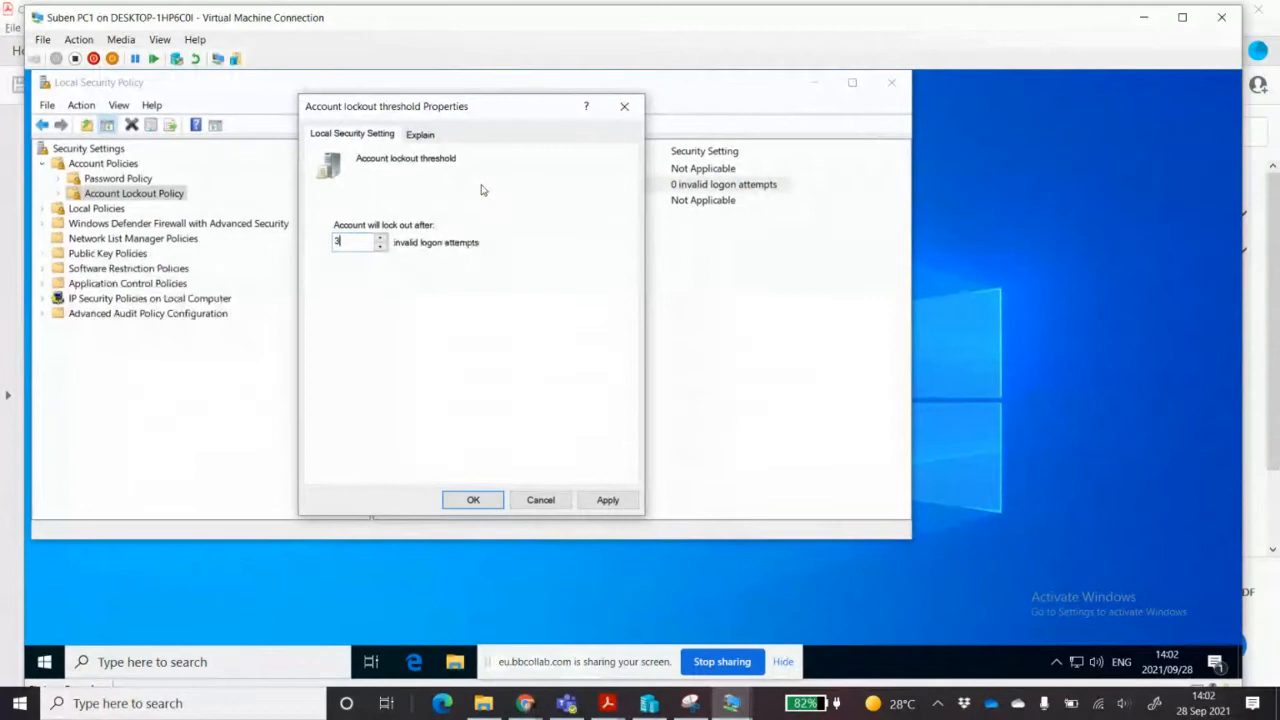
{"action": "left_click", "coordinate": [473, 500]}
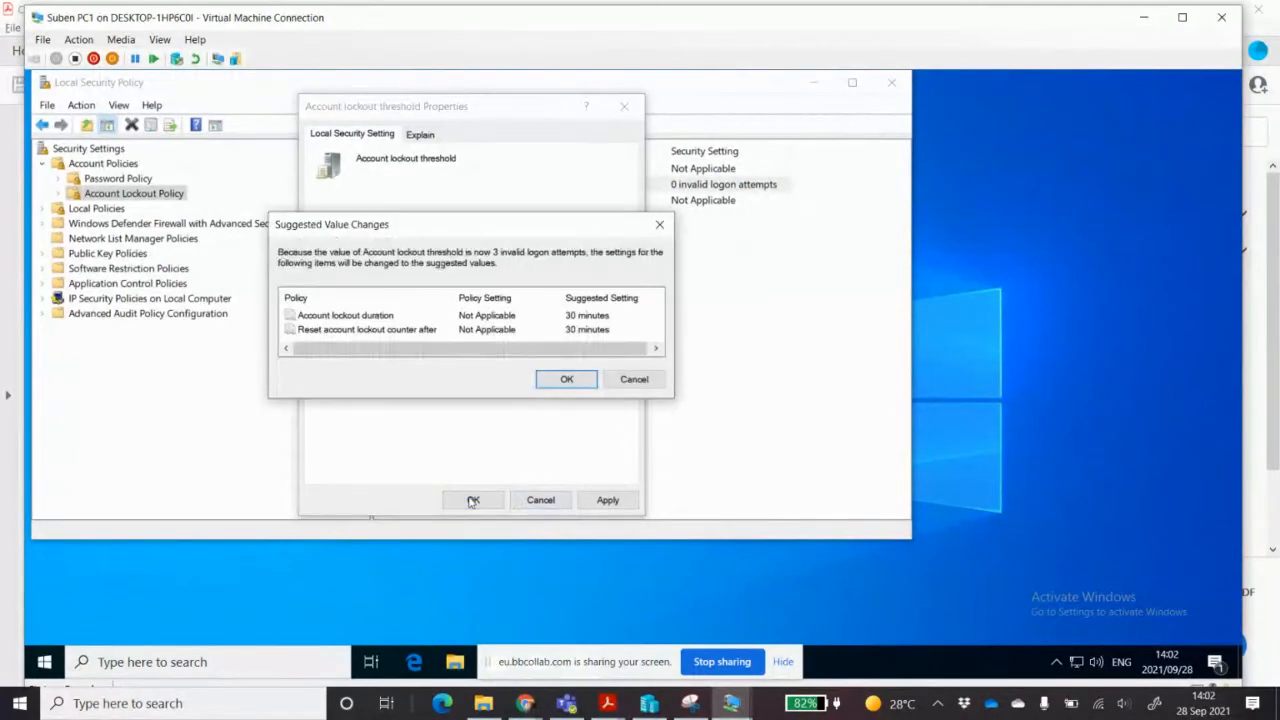
{"action": "left_click", "coordinate": [568, 379]}
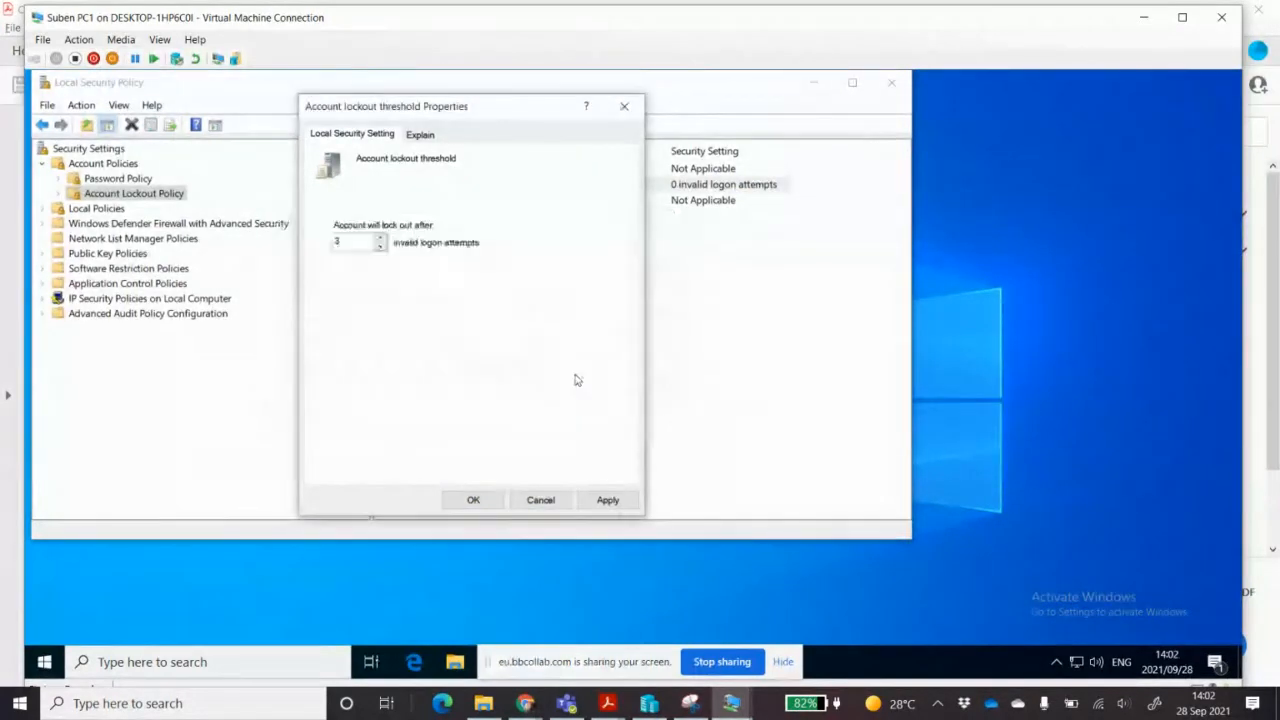
- Set Reset account lockout counter after to 99999 minutes and accept the suggested value change
{"action": "double_click", "coordinate": [697, 201]}
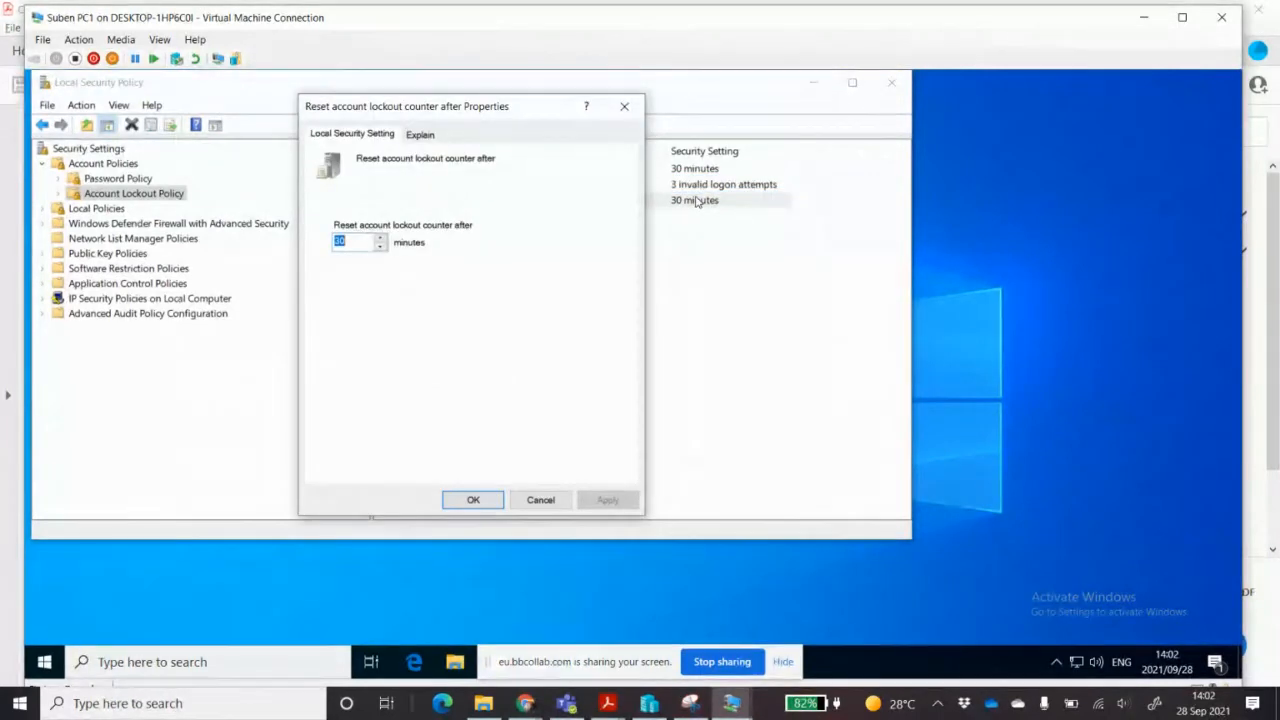
{"action": "type", "text": "5"}
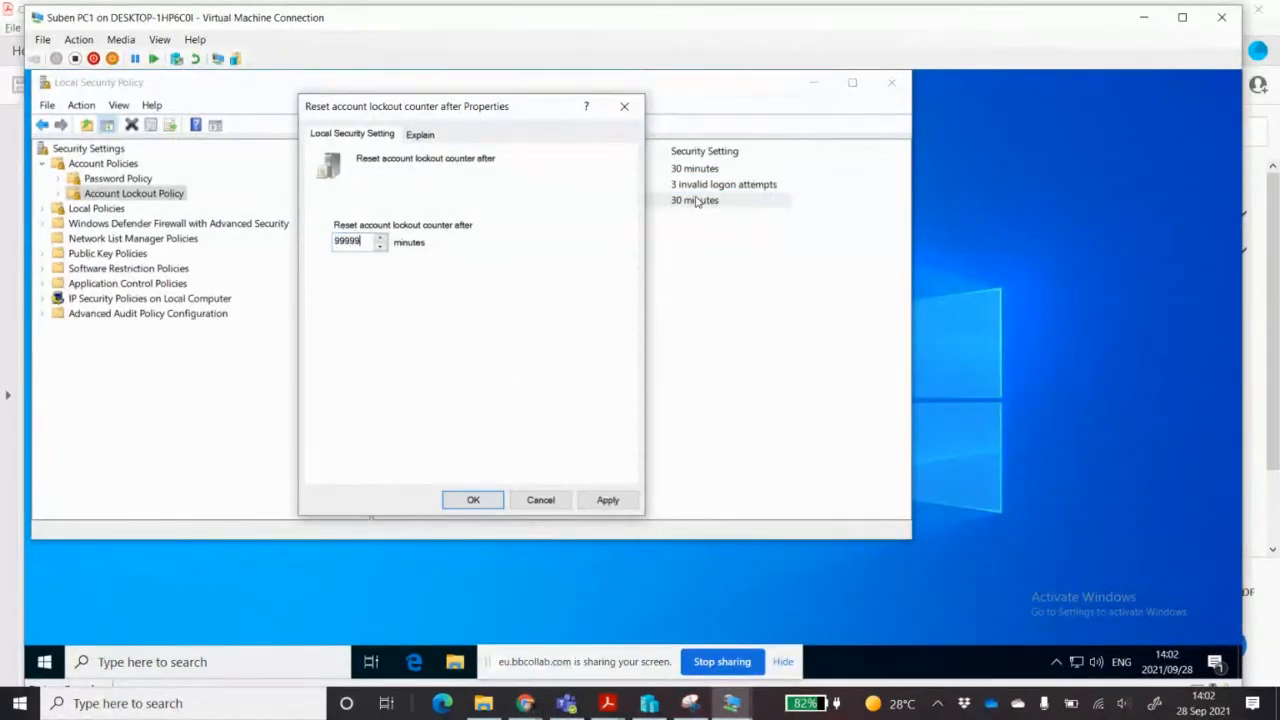
{"action": "left_click", "coordinate": [473, 500]}
{"action": "left_click", "coordinate": [548, 384]}
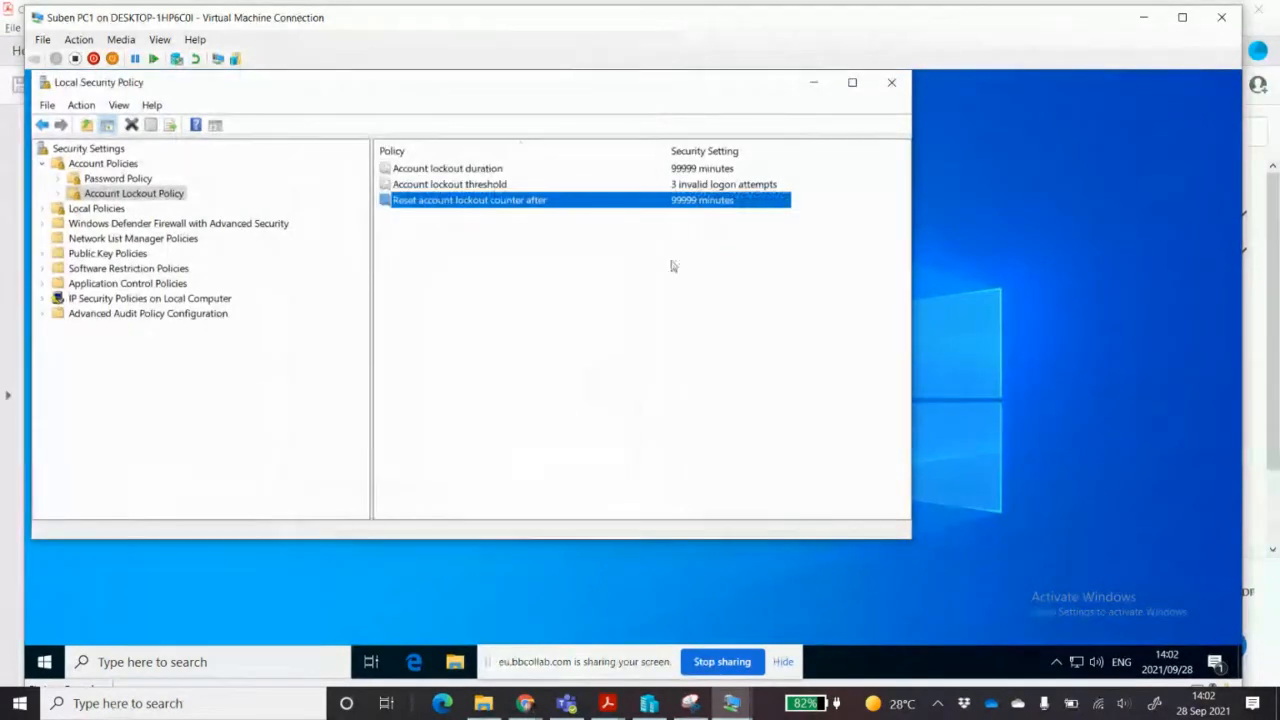
- Set the account lockout duration to 0 minutes so accounts stay locked until an administrator unlocks them
{"action": "left_click", "coordinate": [695, 172]}
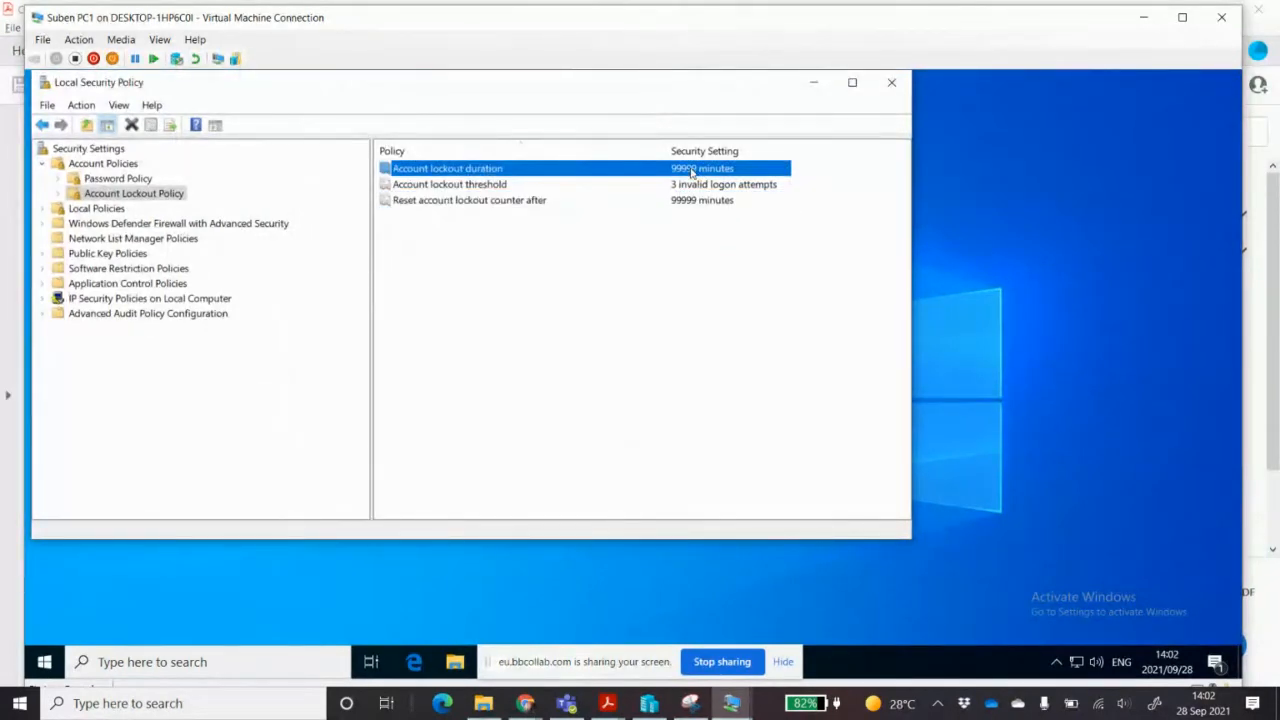
{"action": "double_click", "coordinate": [691, 172]}
{"action": "type", "text": "0"}
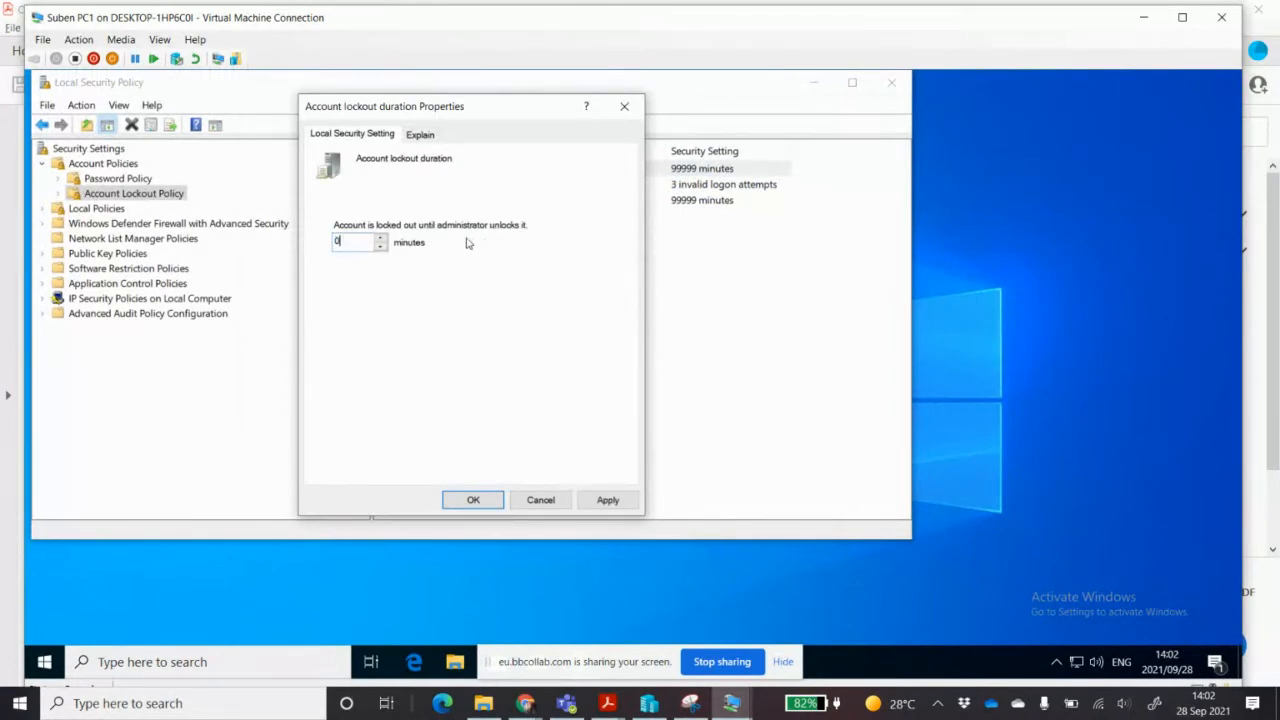
{"action": "left_click", "coordinate": [473, 499]}
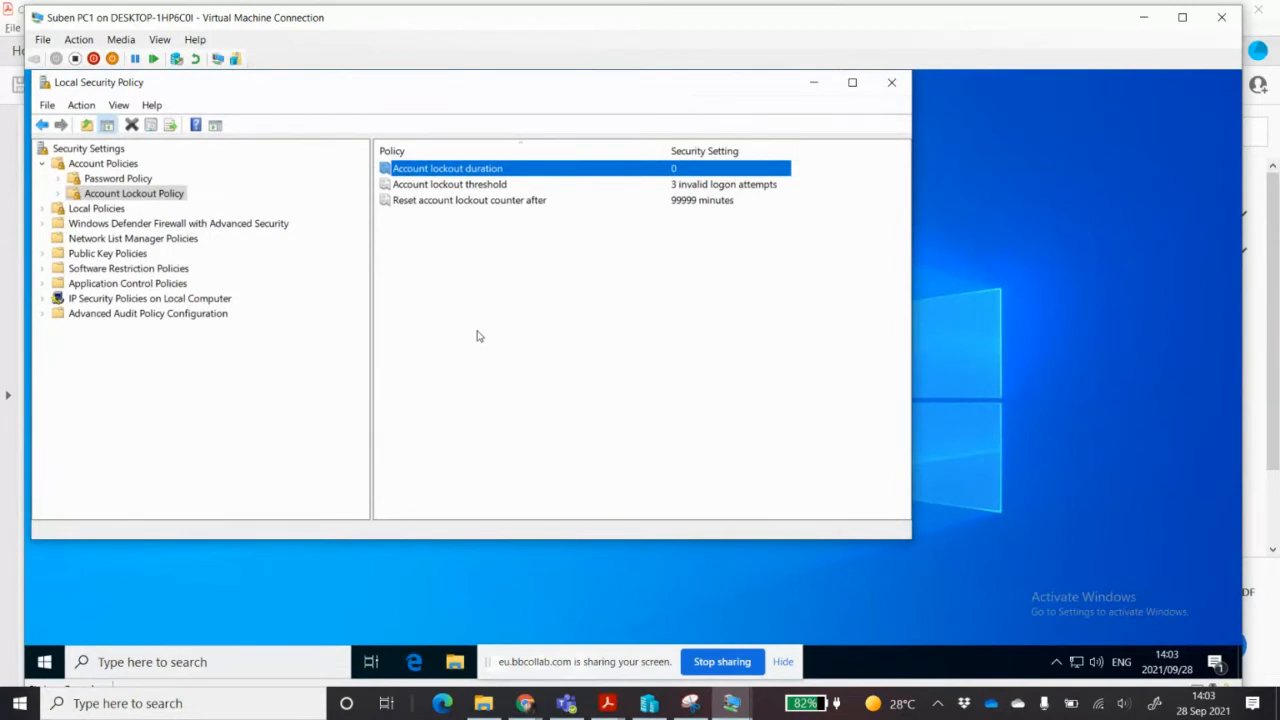
- Show the Security Options under Local Policies and locate the Interactive logon policies
{"action": "left_click", "coordinate": [42, 209]}
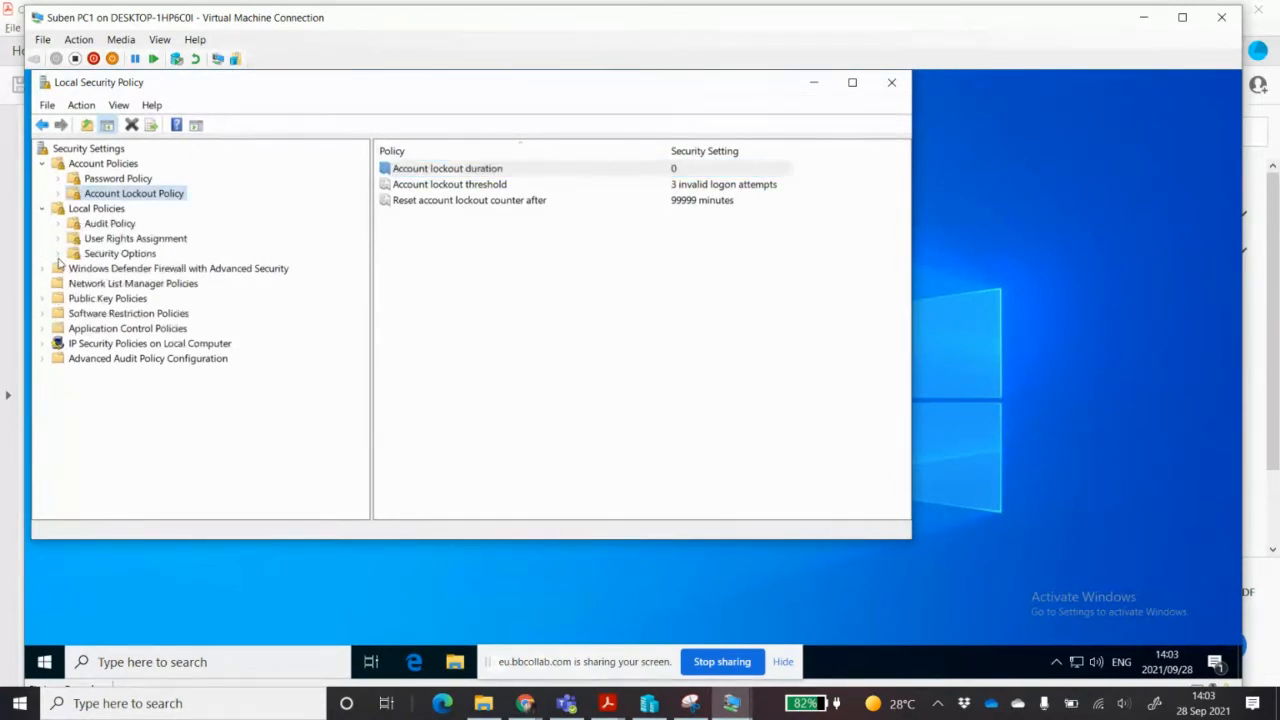
{"action": "left_click", "coordinate": [110, 254]}
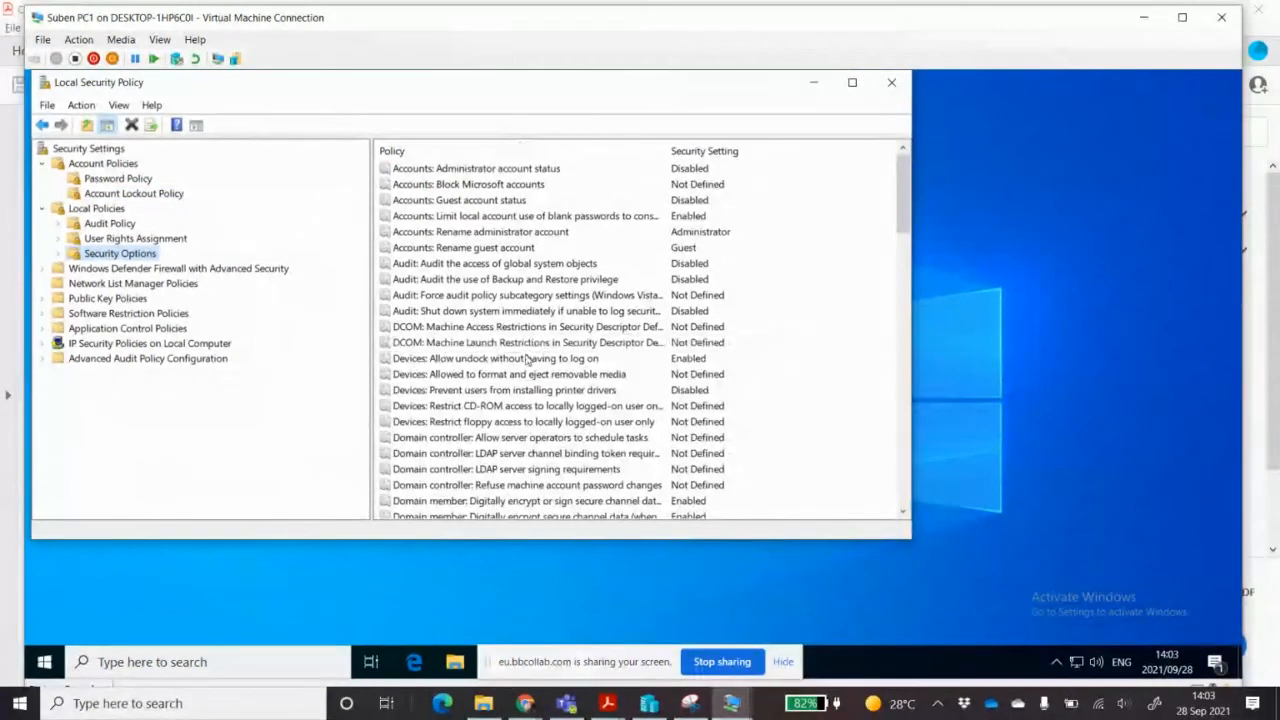
{"action": "scroll", "coordinate": [527, 360], "scroll_direction": "down", "scroll_amount": 10}
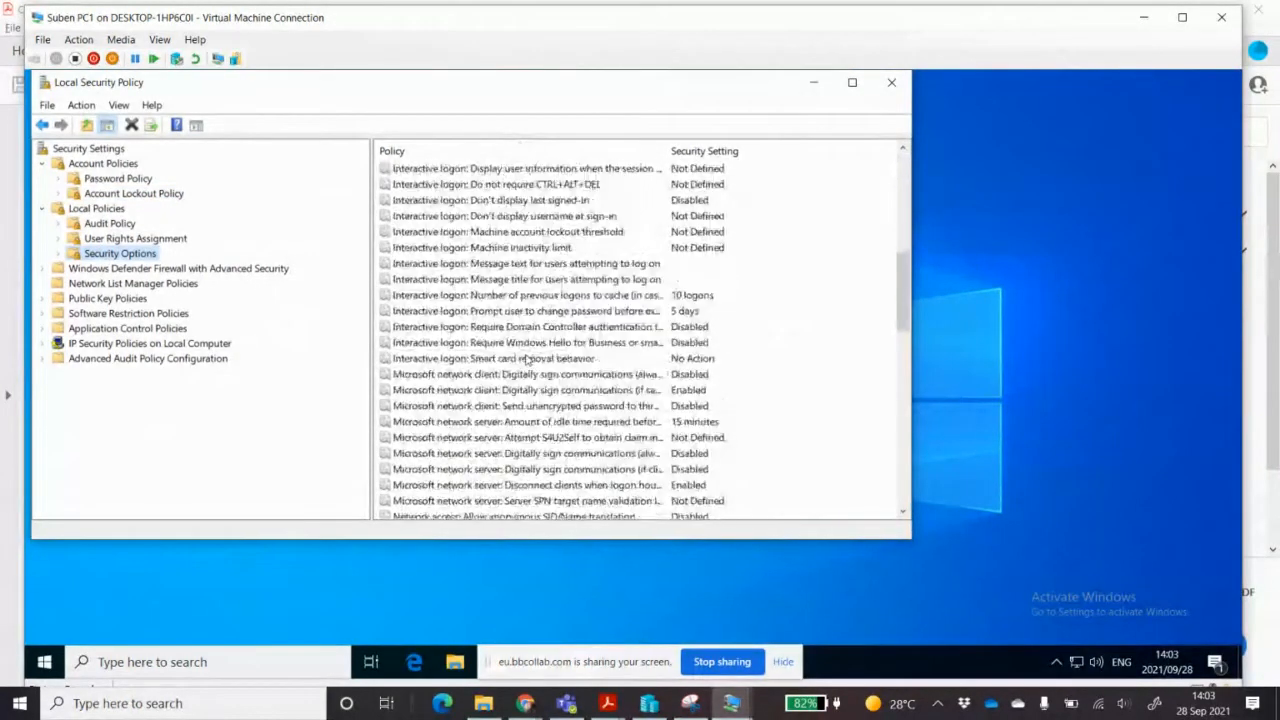
{"action": "scroll", "coordinate": [527, 360], "scroll_direction": "up", "scroll_amount": 1}
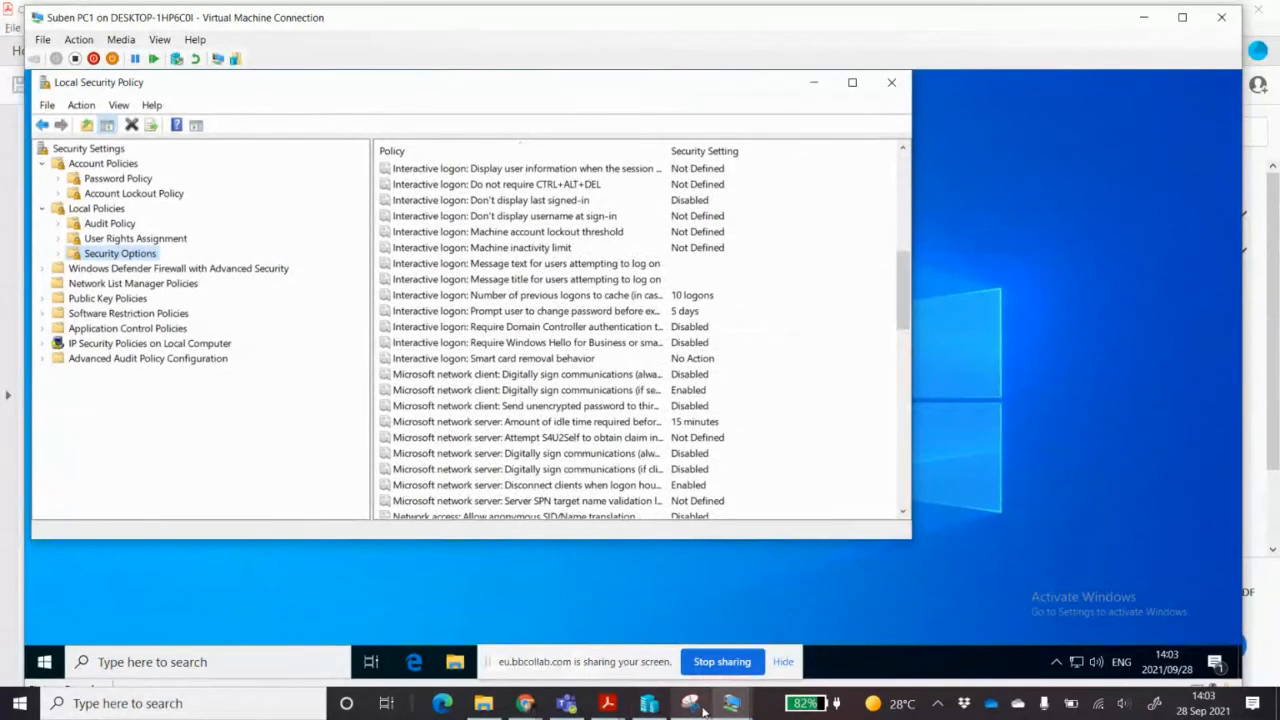
- Switch to the CNOS Assignment 1 PDF and examine the required values in its additional Security Settings table
{"action": "mouse_move", "coordinate": [690, 708]}
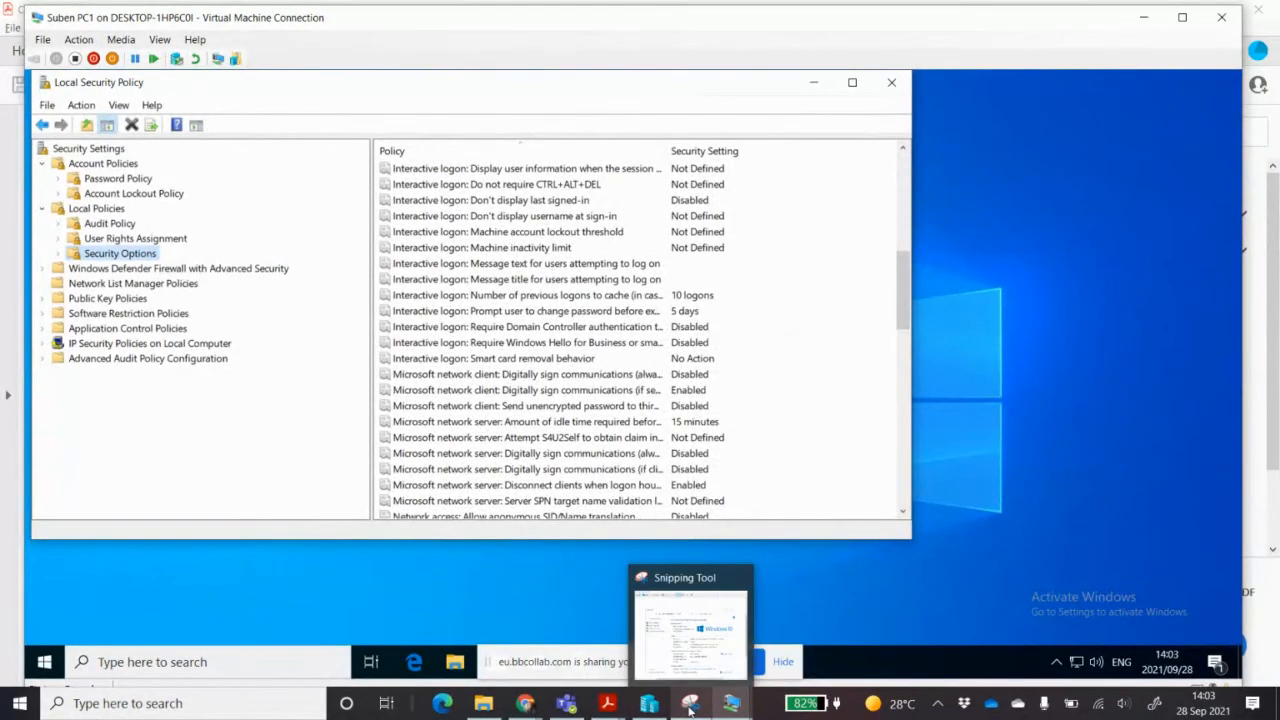
{"action": "mouse_move", "coordinate": [607, 703]}
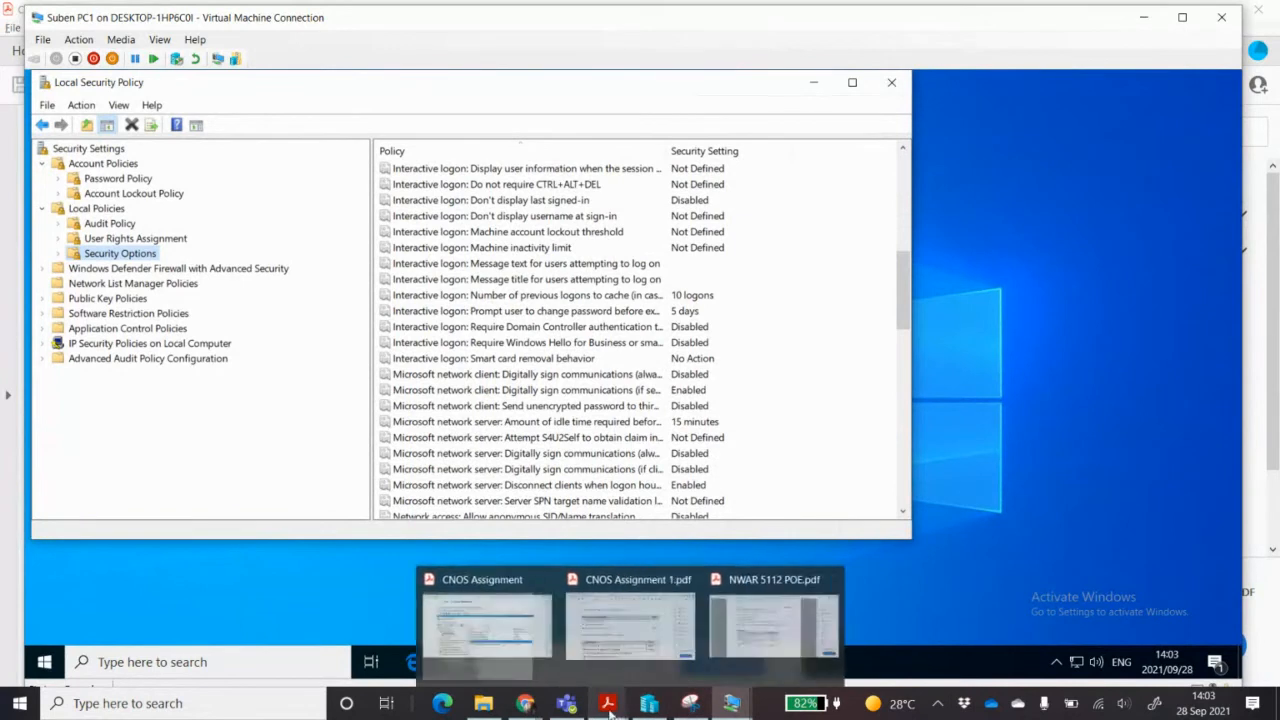
{"action": "left_click", "coordinate": [605, 638]}
{"action": "scroll", "coordinate": [587, 568], "scroll_direction": "down", "scroll_amount": 5}
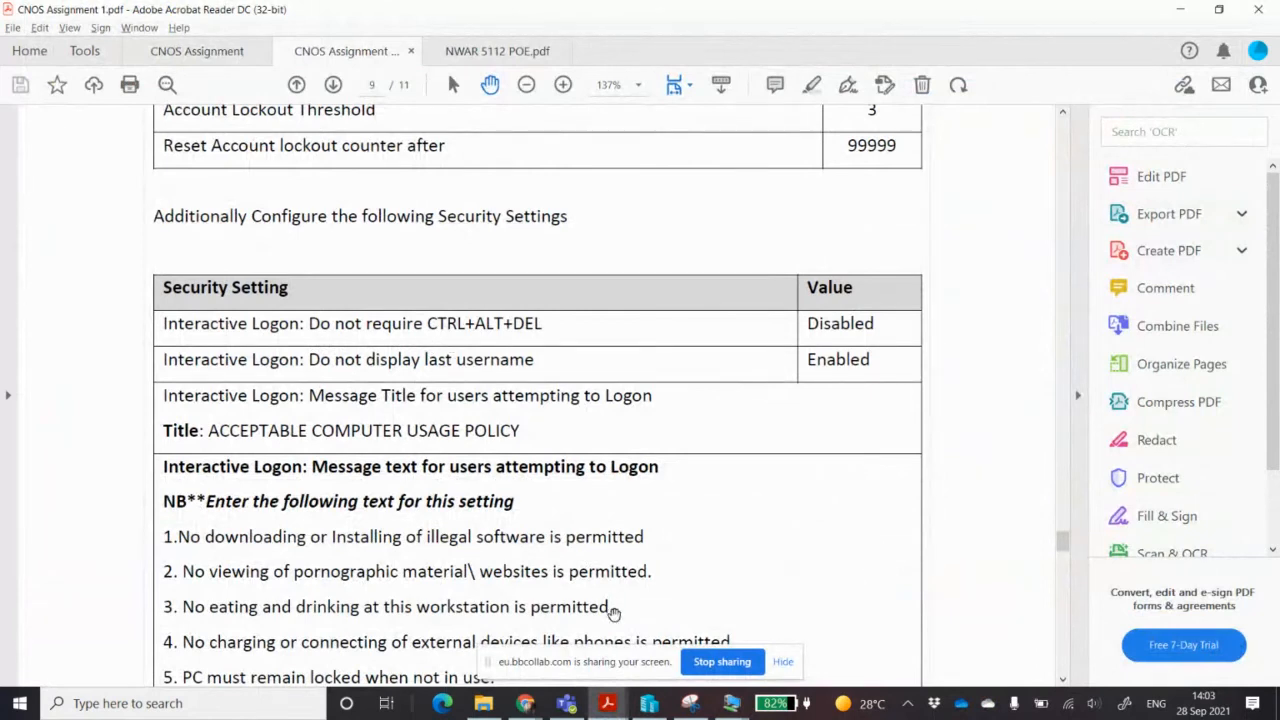
{"action": "mouse_move", "coordinate": [651, 708]}
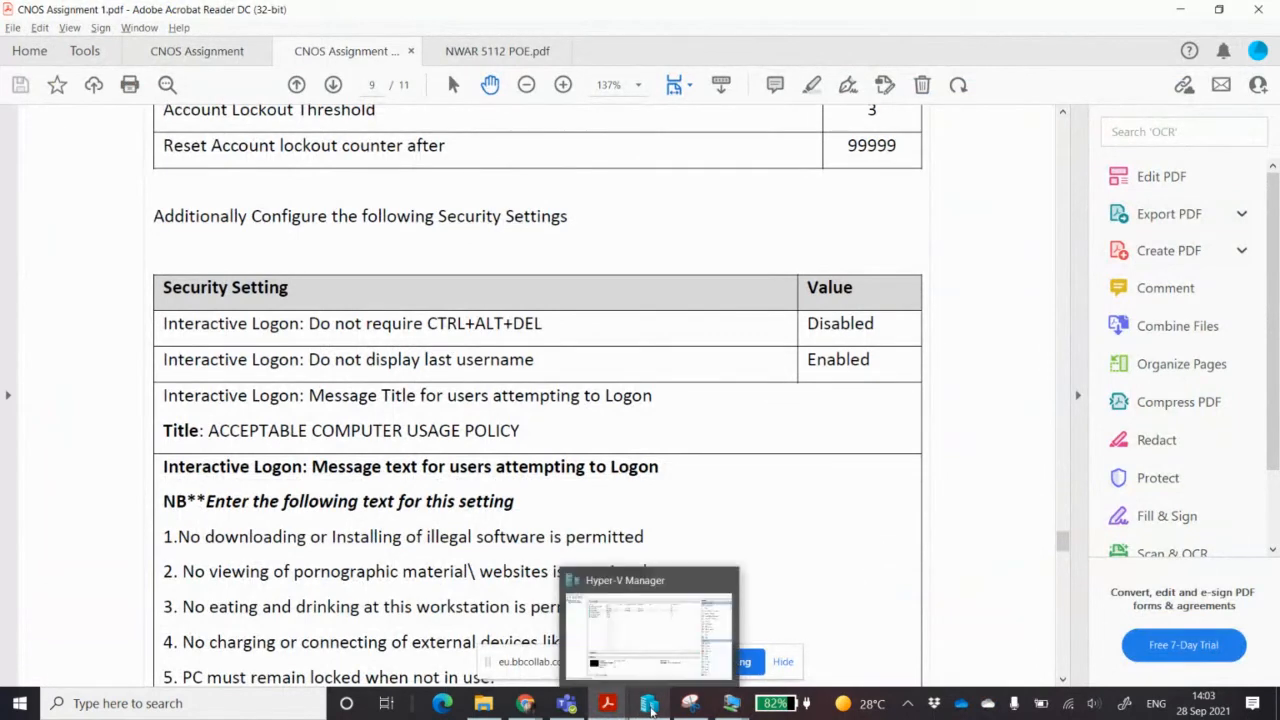
{"action": "mouse_move", "coordinate": [607, 703]}
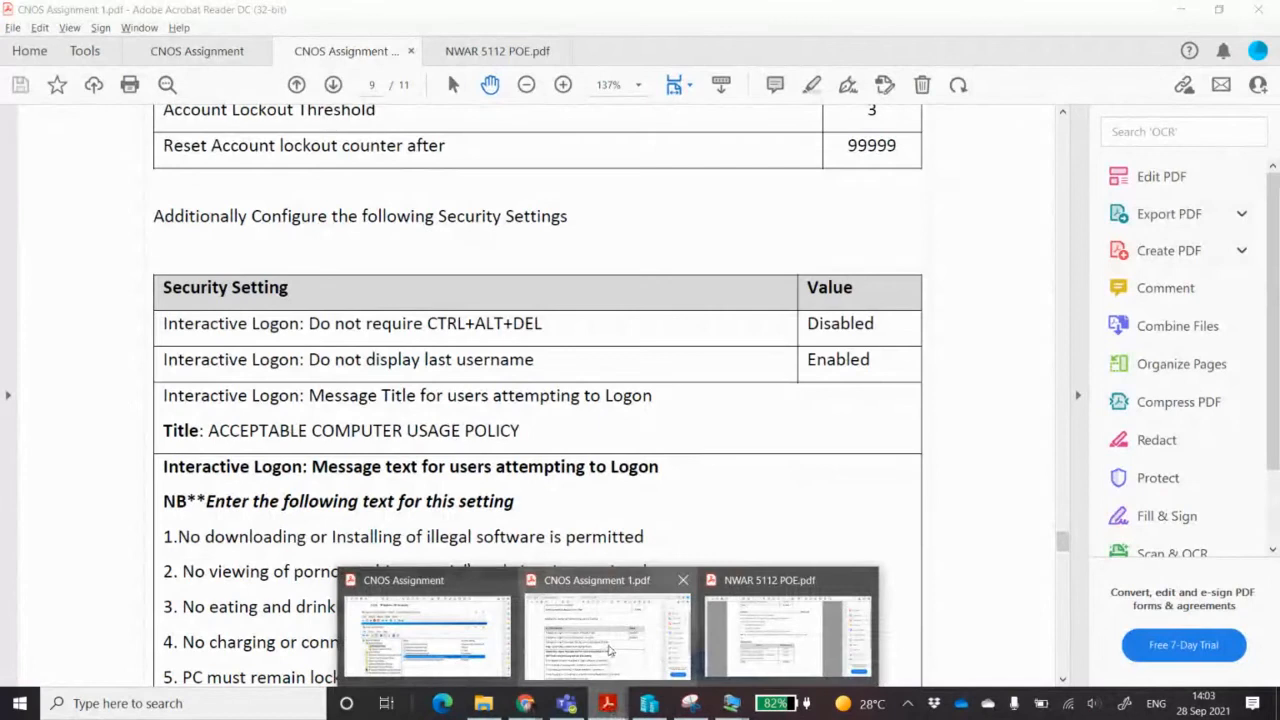
{"action": "left_click", "coordinate": [610, 650]}
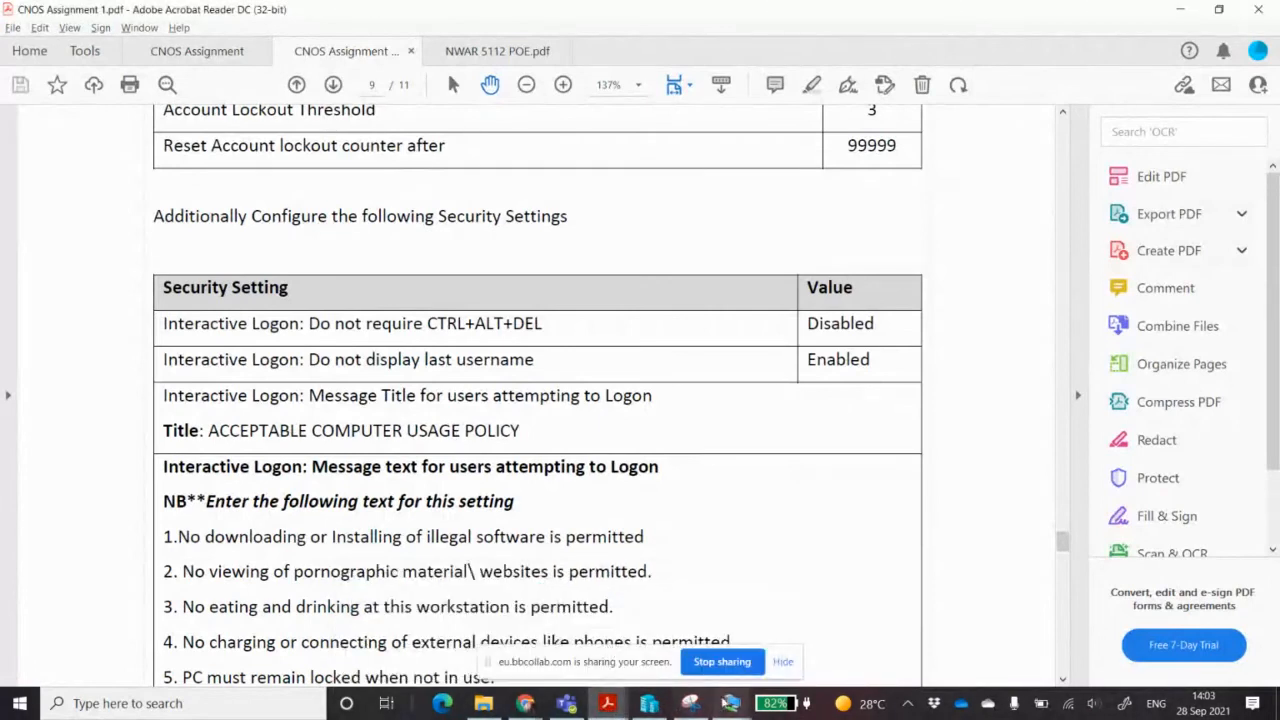
- Return to the PC1 virtual machine and set Interactive logon: Do not require CTRL+ALT+DEL to Disabled, rechecking the required value in the PDF
{"action": "mouse_move", "coordinate": [731, 703]}
{"action": "left_click", "coordinate": [654, 640]}
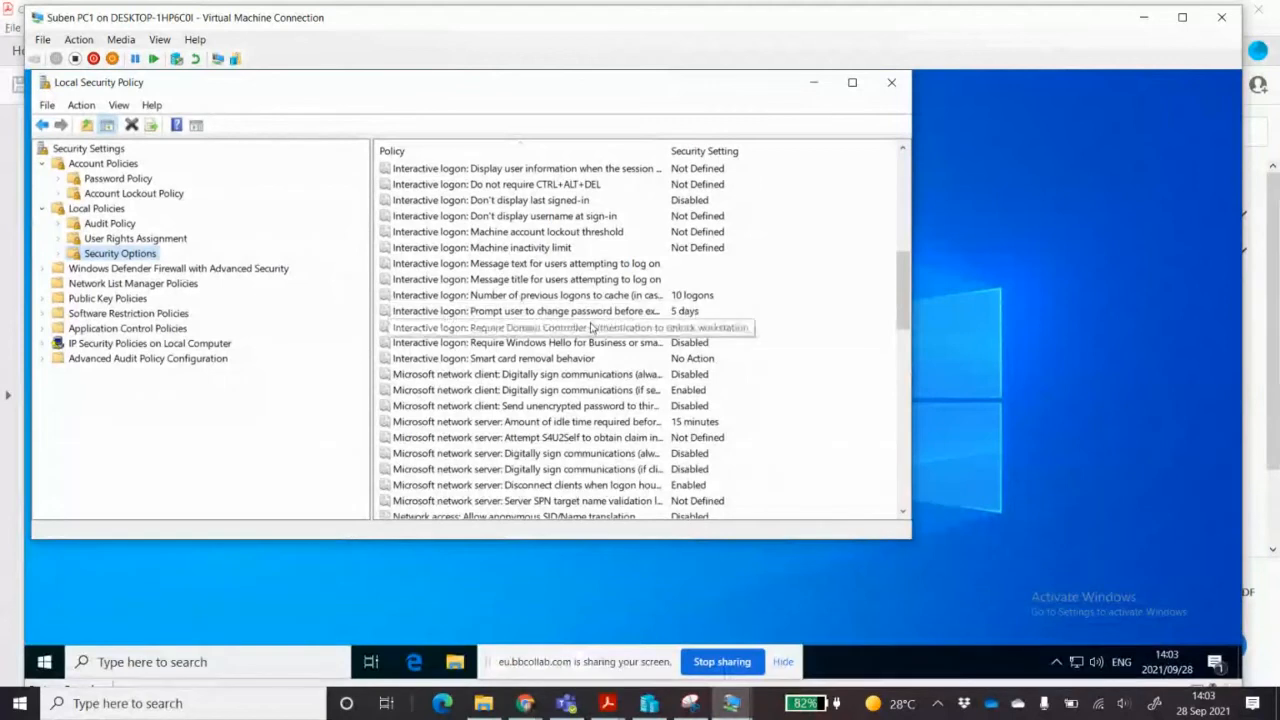
{"action": "left_click", "coordinate": [557, 185]}
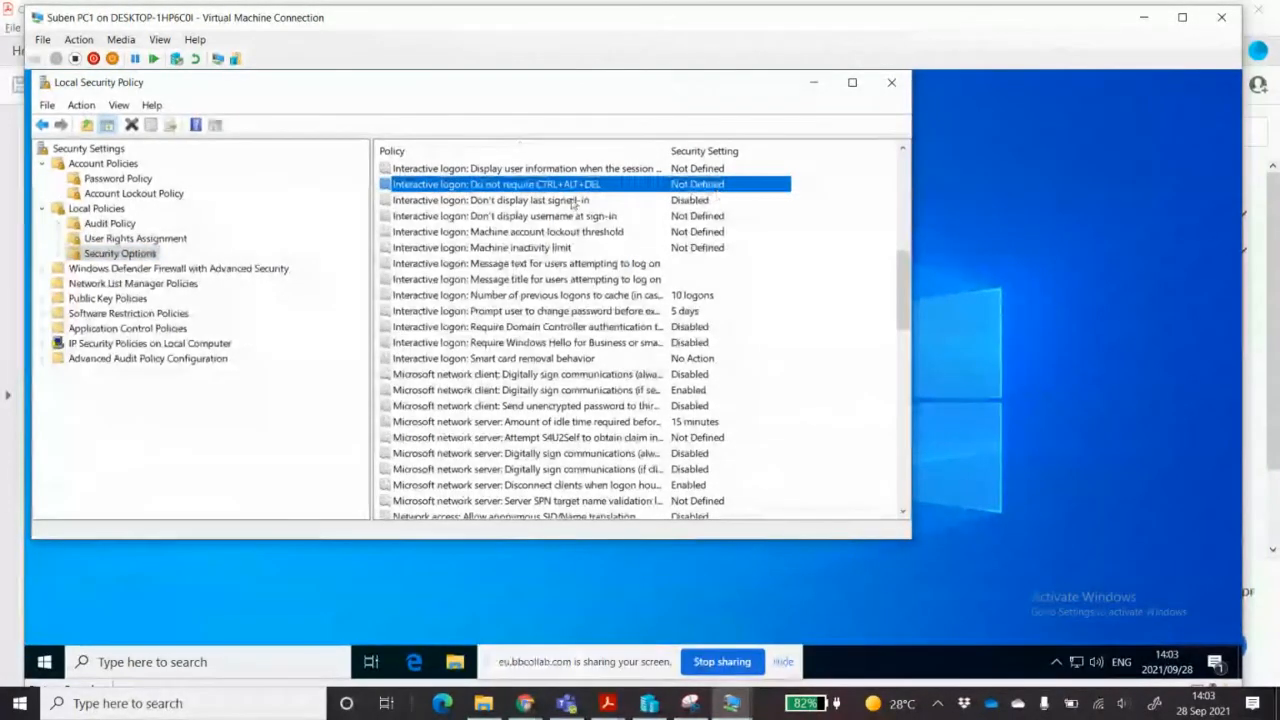
{"action": "double_click", "coordinate": [587, 186]}
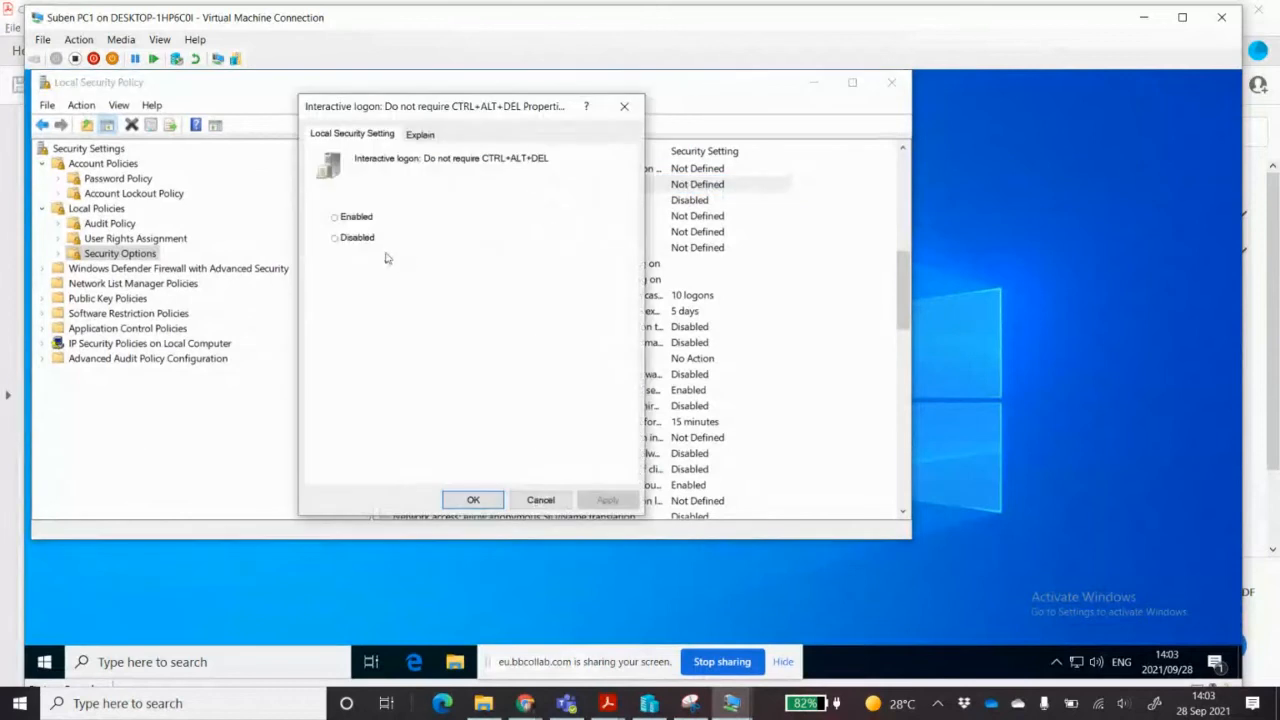
{"action": "left_click", "coordinate": [356, 217]}
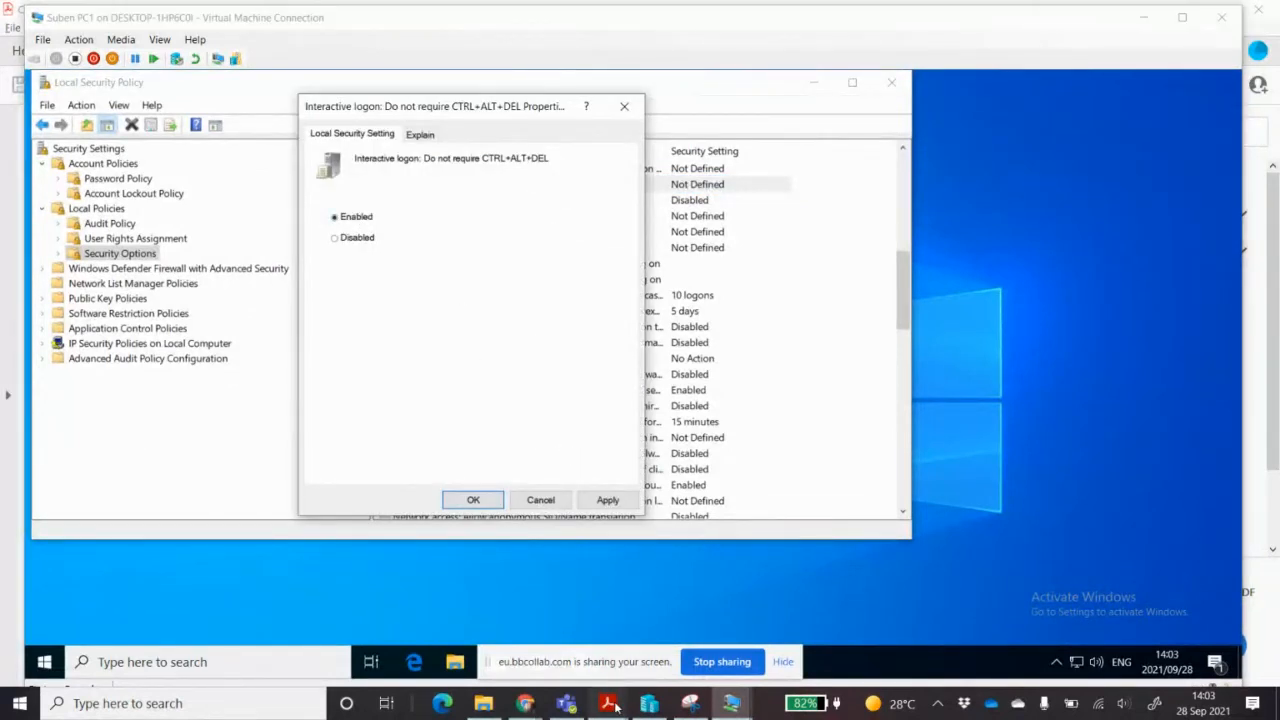
{"action": "mouse_move", "coordinate": [610, 702]}
{"action": "left_click", "coordinate": [640, 660]}
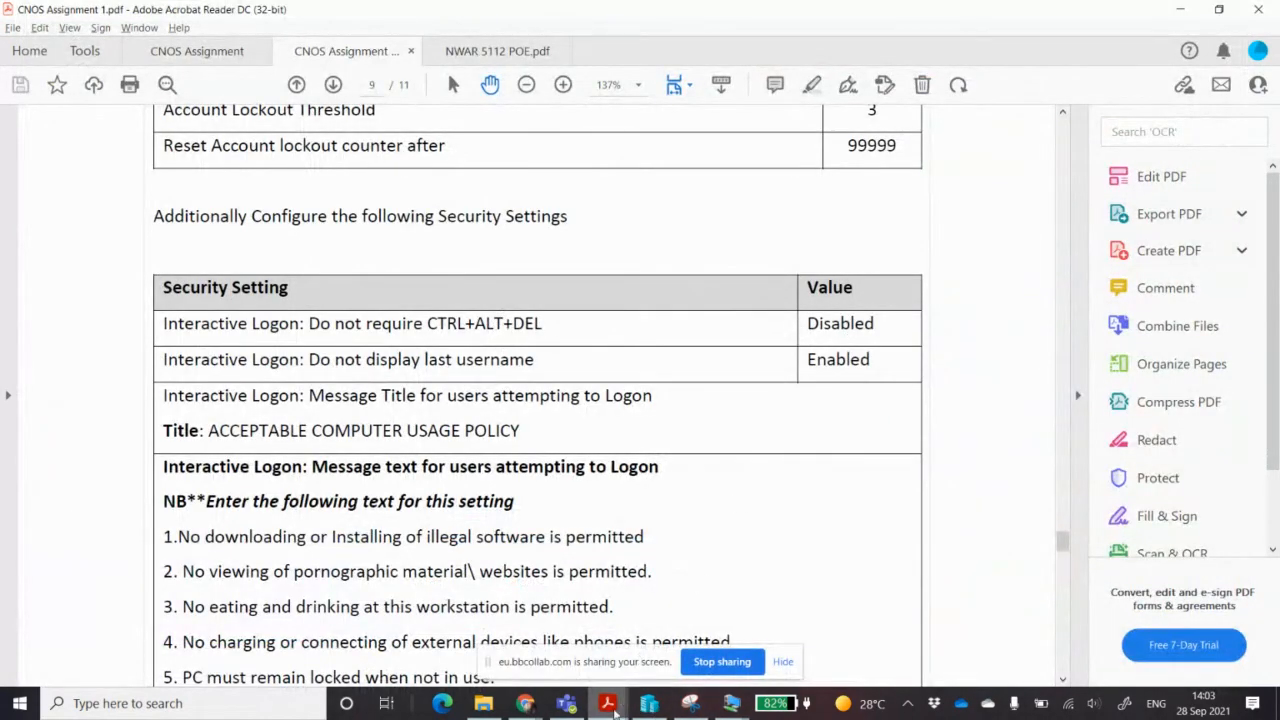
{"action": "mouse_move", "coordinate": [731, 703]}
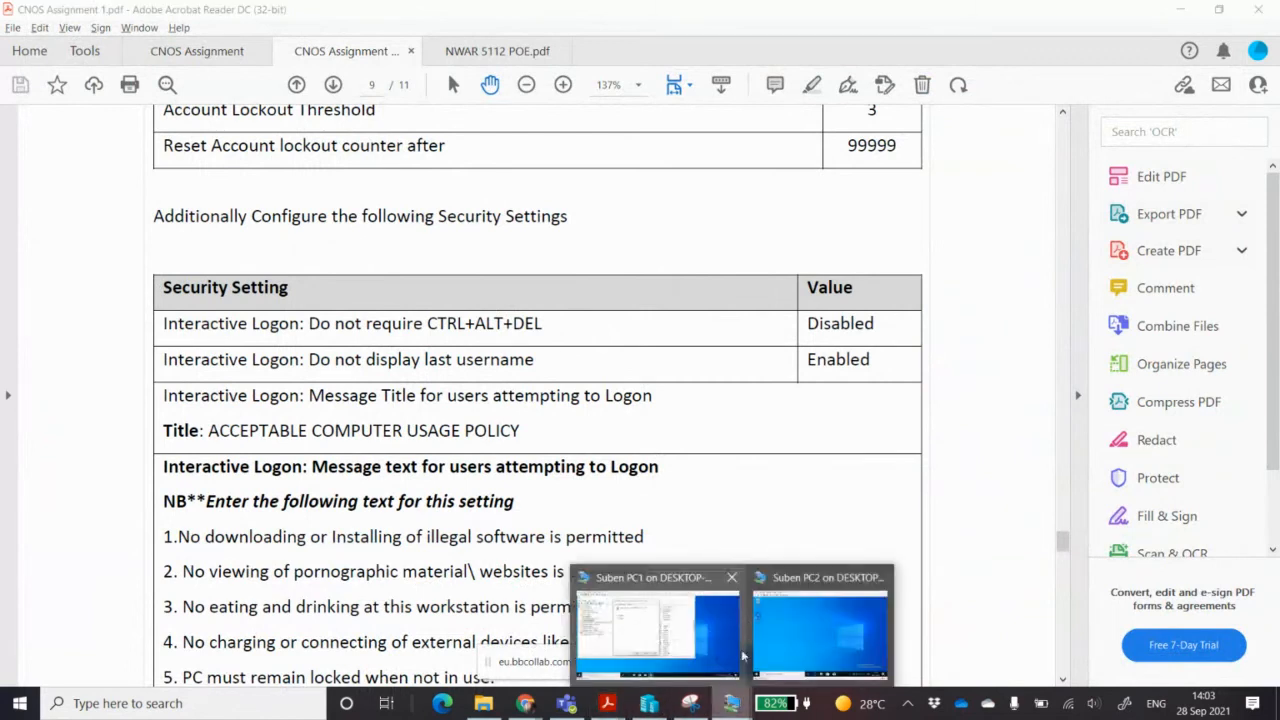
{"action": "left_click", "coordinate": [655, 625]}
{"action": "left_click", "coordinate": [350, 238]}
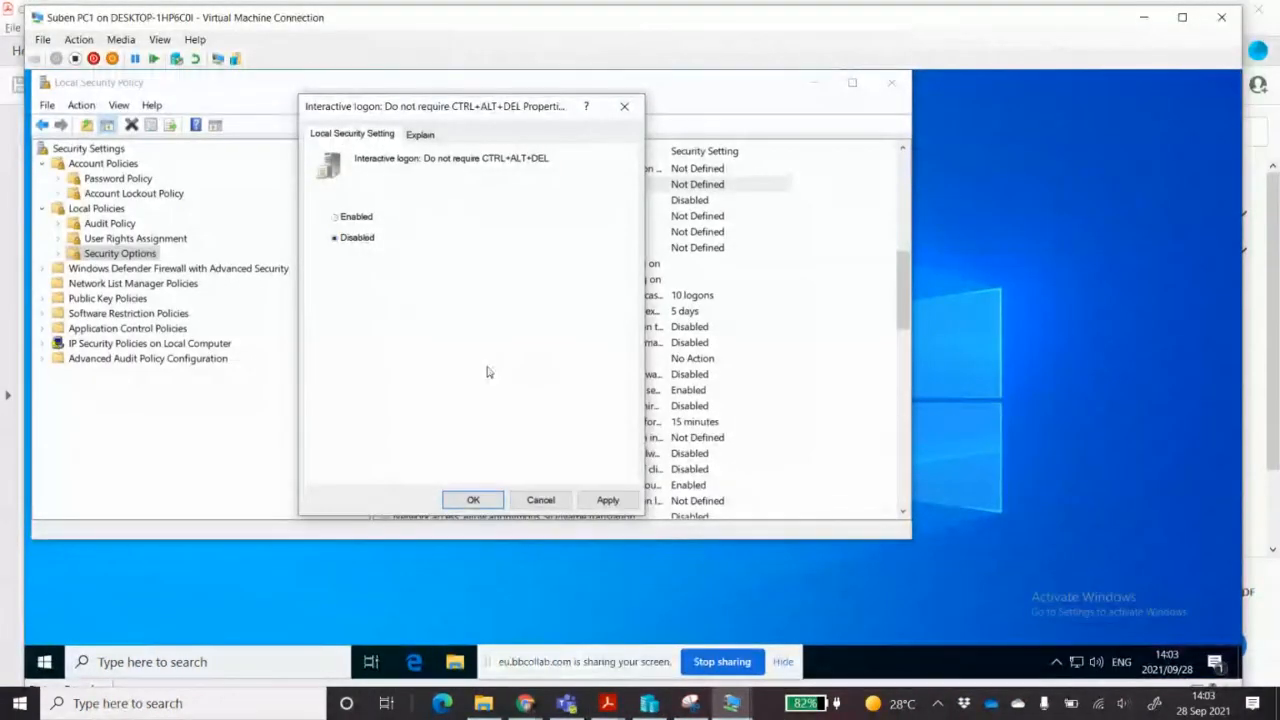
{"action": "left_click", "coordinate": [472, 500]}
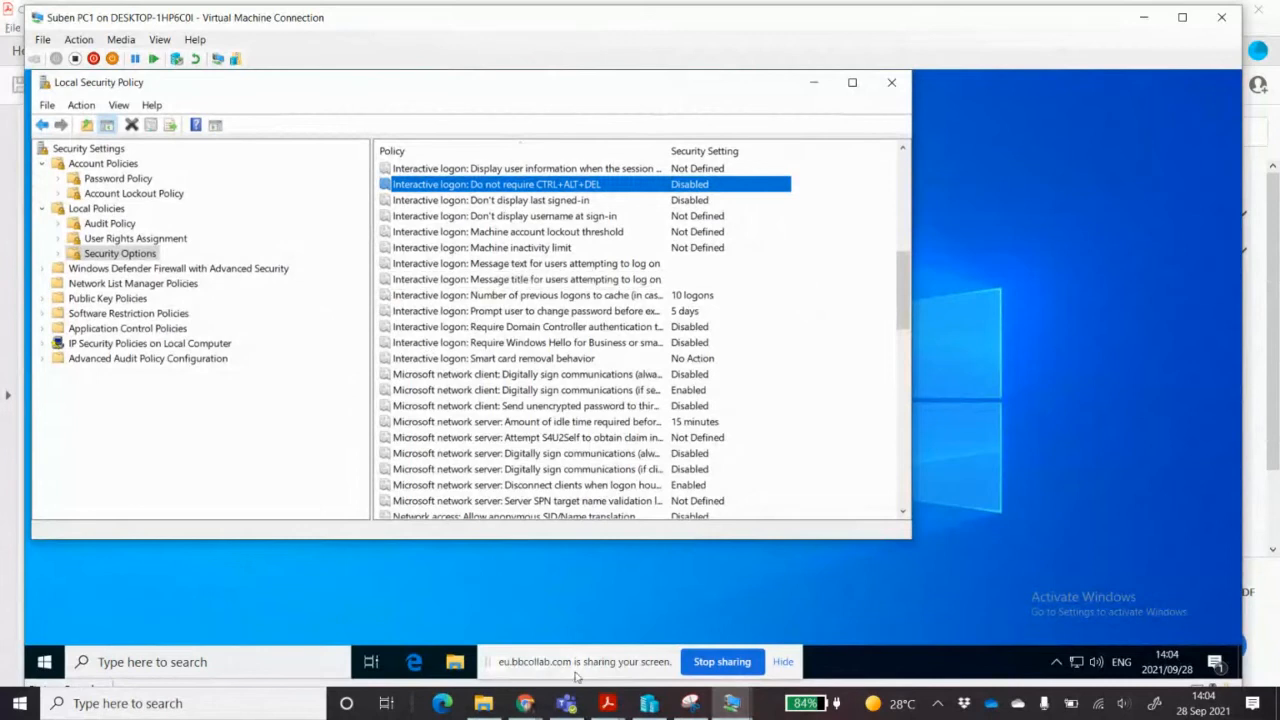
- Examine the Interactive Logon and User Account Control requirements in the CNOS Assignment 1 PDF and return to the PC1 virtual machine
{"action": "mouse_move", "coordinate": [606, 703]}
{"action": "left_click", "coordinate": [594, 610]}
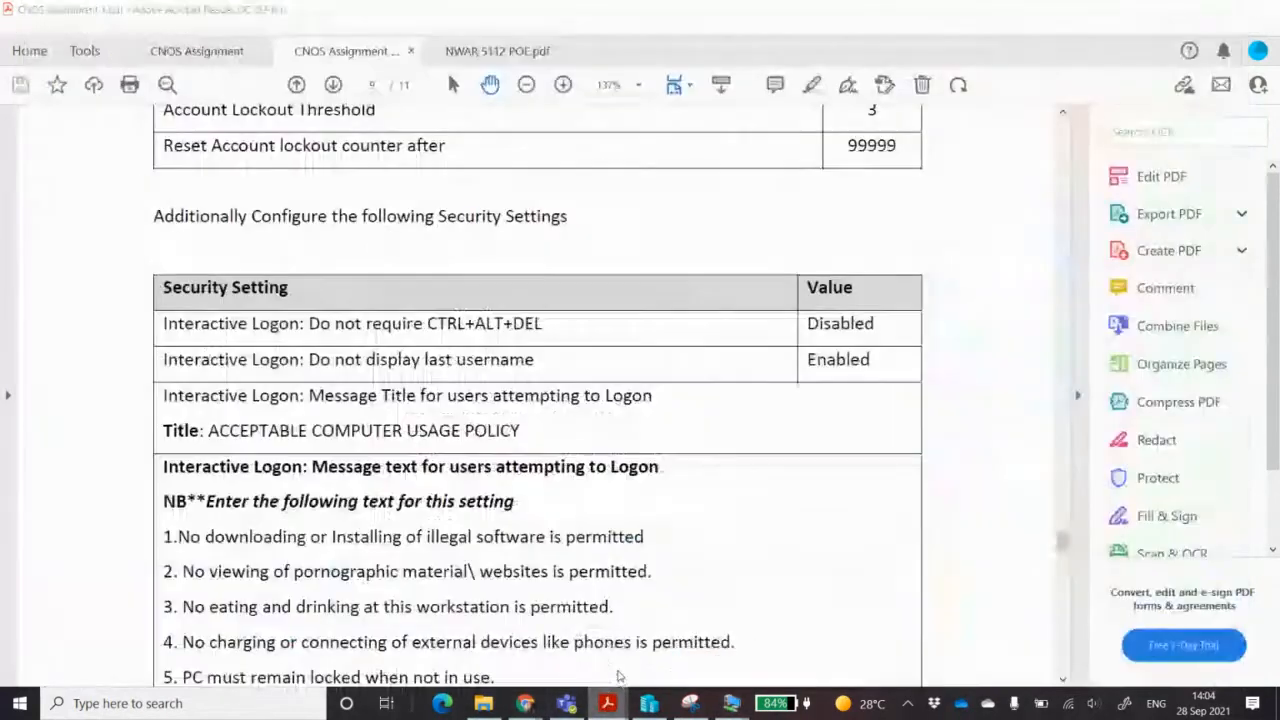
{"action": "scroll", "coordinate": [594, 559], "scroll_direction": "down", "scroll_amount": 4}
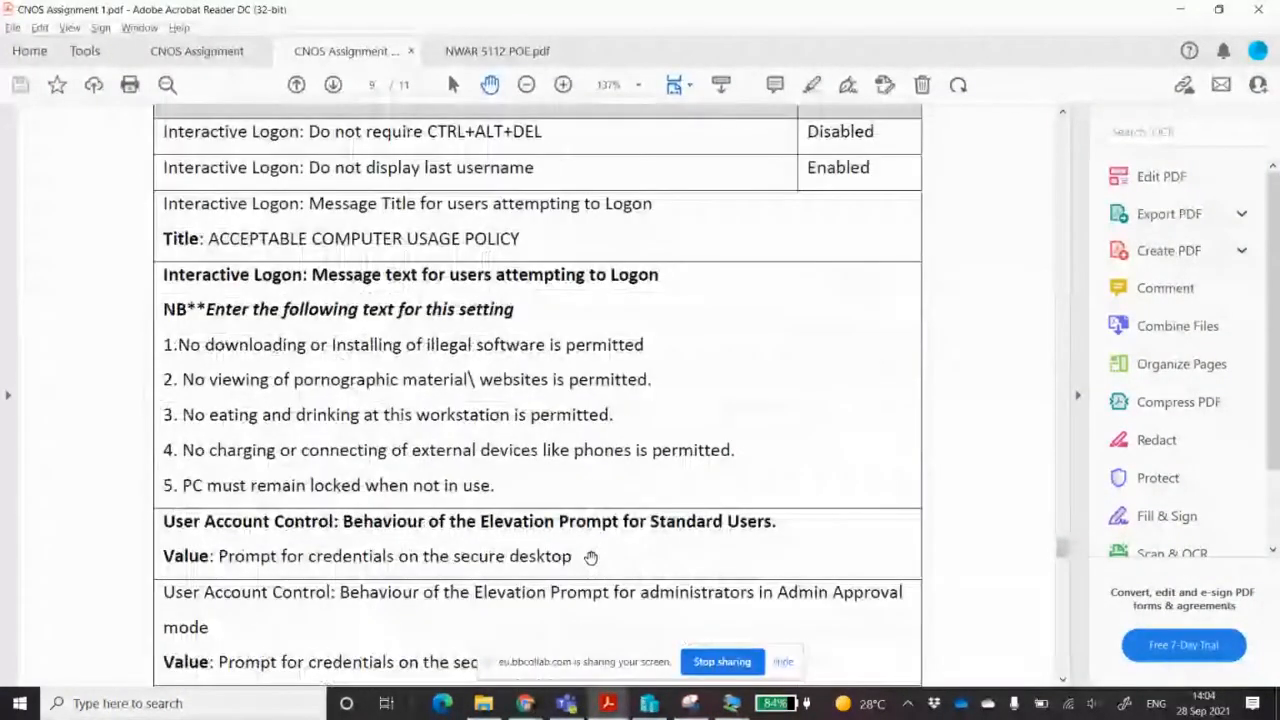
{"action": "scroll", "coordinate": [591, 557], "scroll_direction": "down", "scroll_amount": 1}
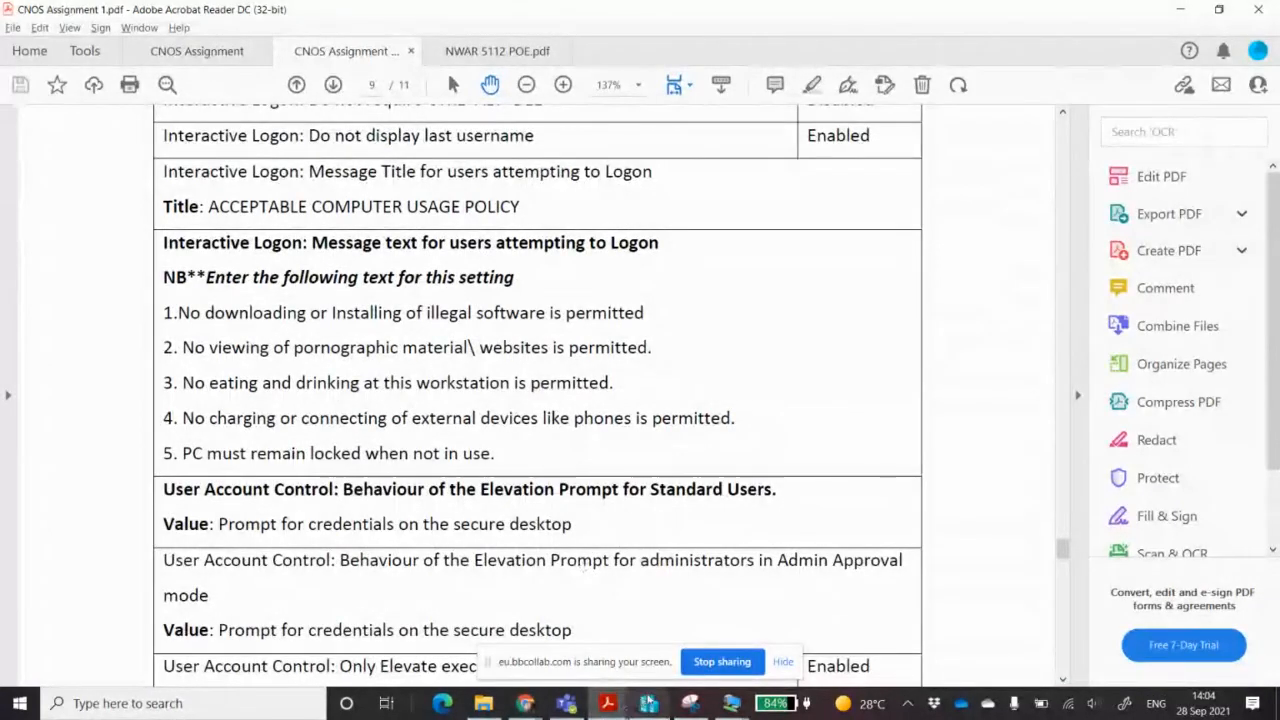
{"action": "left_click", "coordinate": [648, 703]}
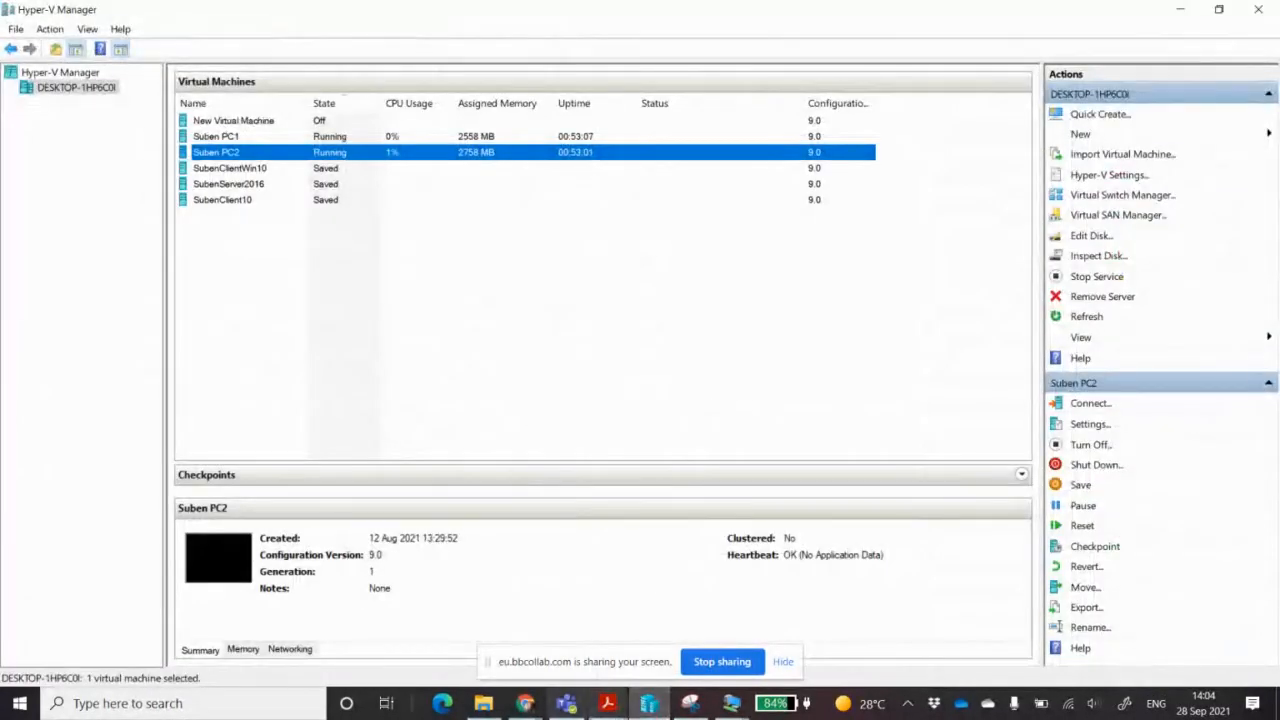
{"action": "left_click", "coordinate": [731, 703]}
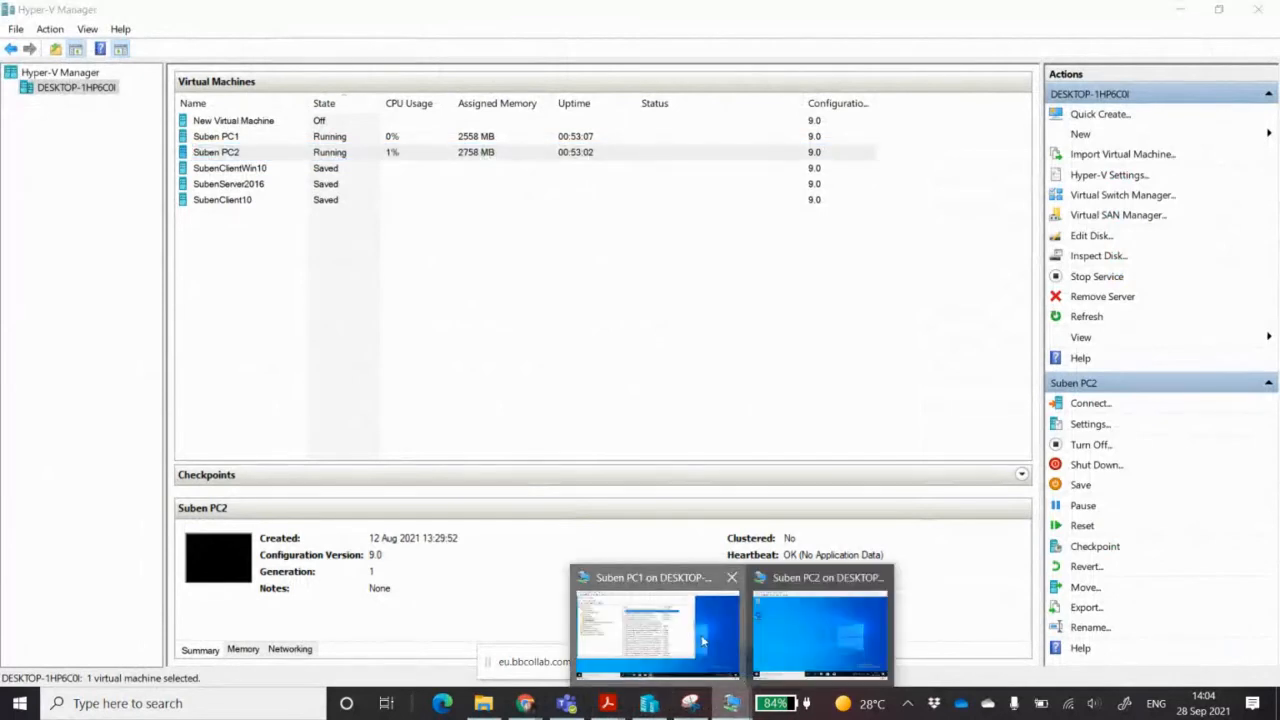
{"action": "left_click", "coordinate": [703, 641]}
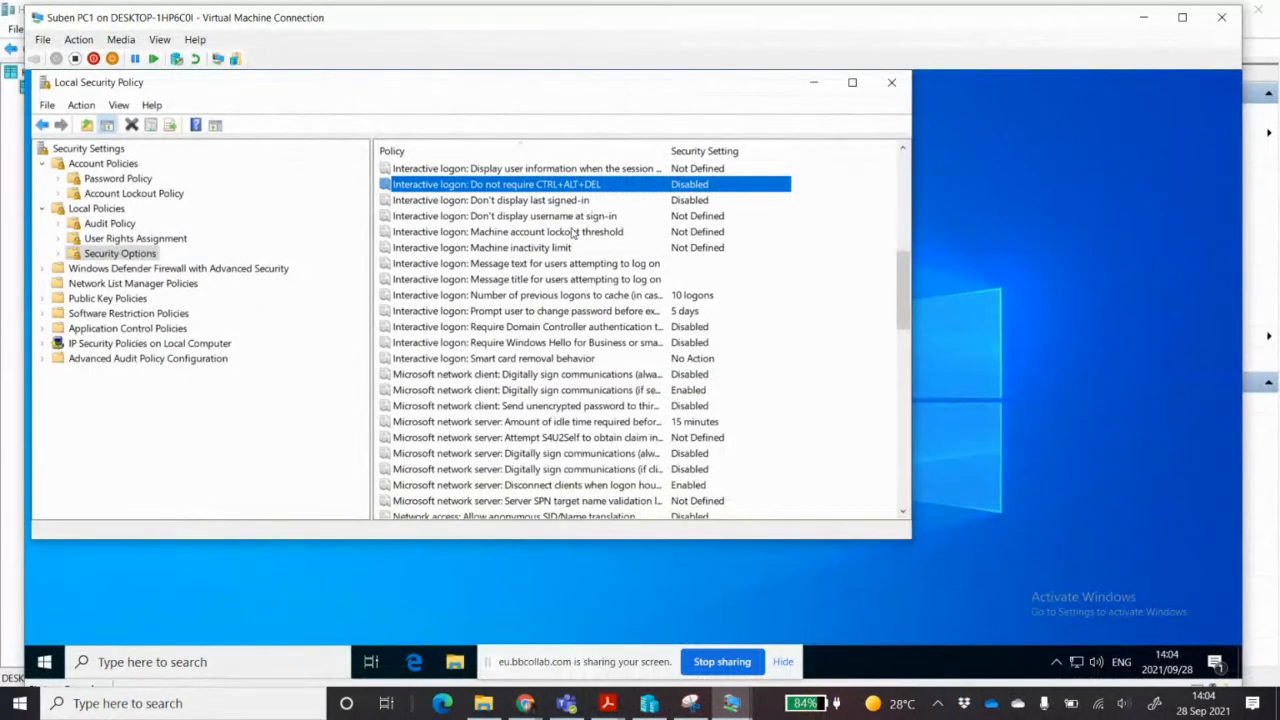
- Set Interactive logon: Don't display username at sign-in to Enabled, checking the required value in the CNOS Assignment 1 PDF before applying it
{"action": "left_click", "coordinate": [570, 216]}
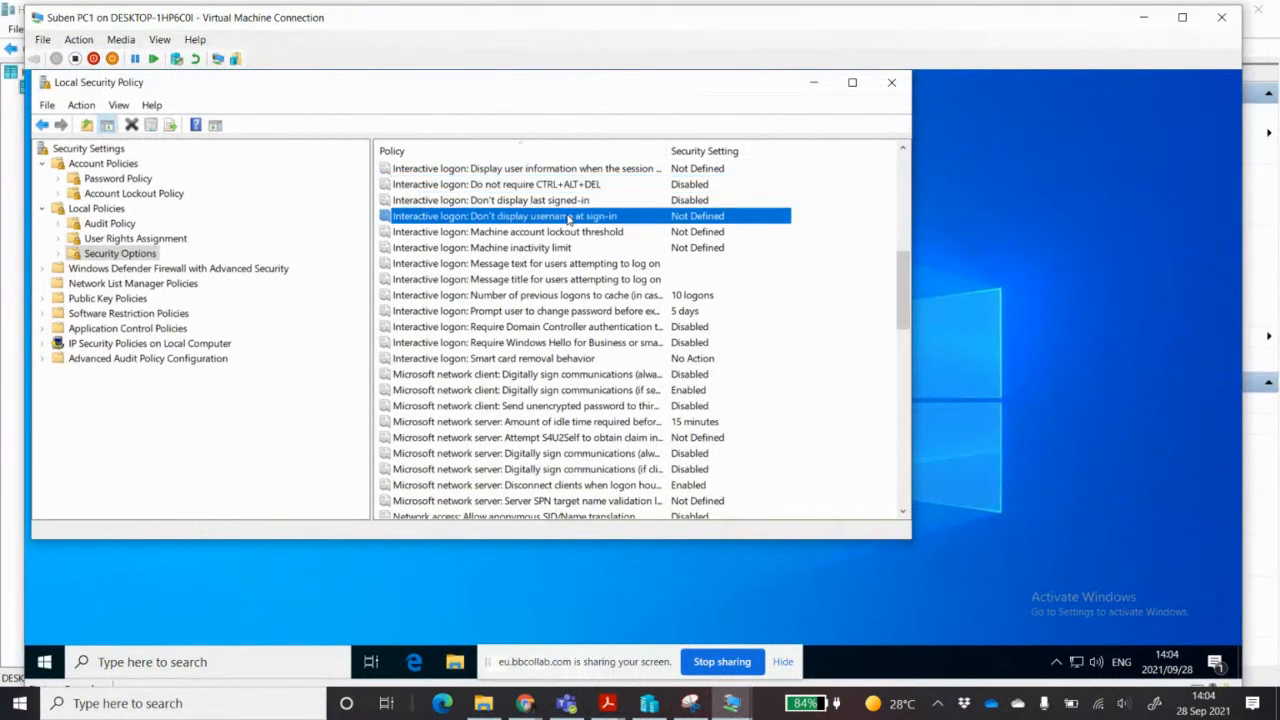
{"action": "double_click", "coordinate": [570, 216]}
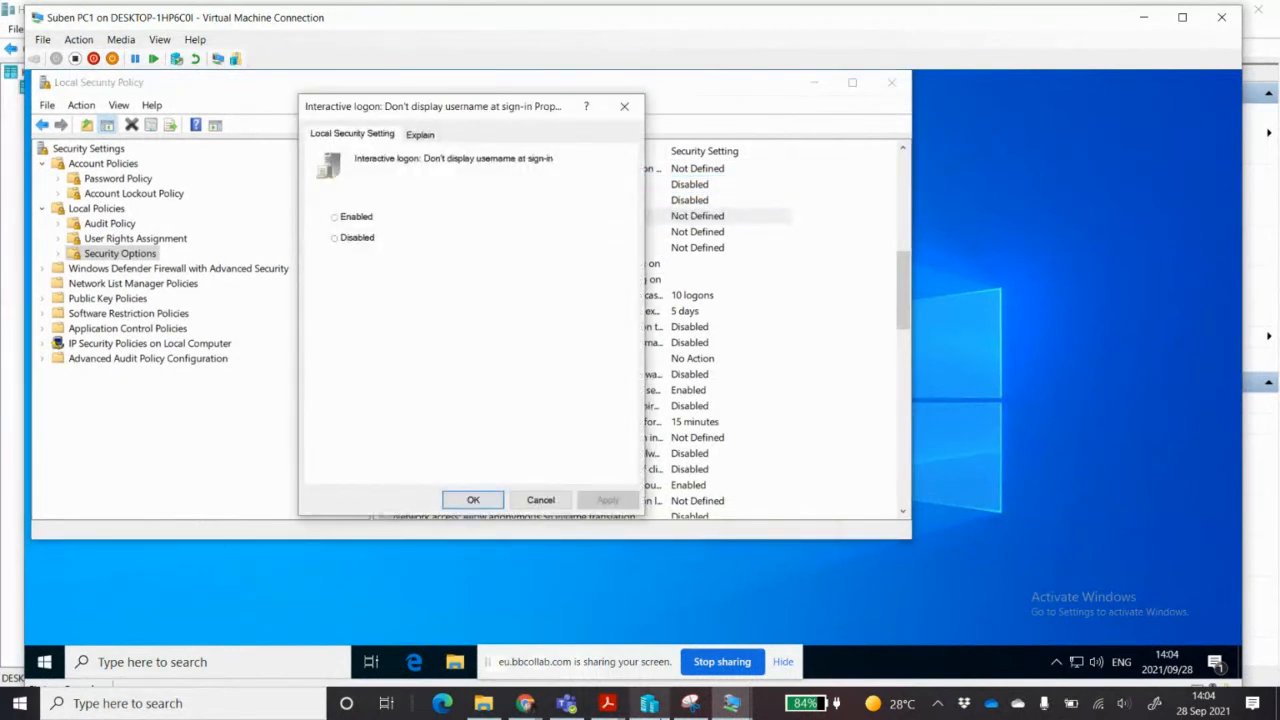
{"action": "mouse_move", "coordinate": [607, 703]}
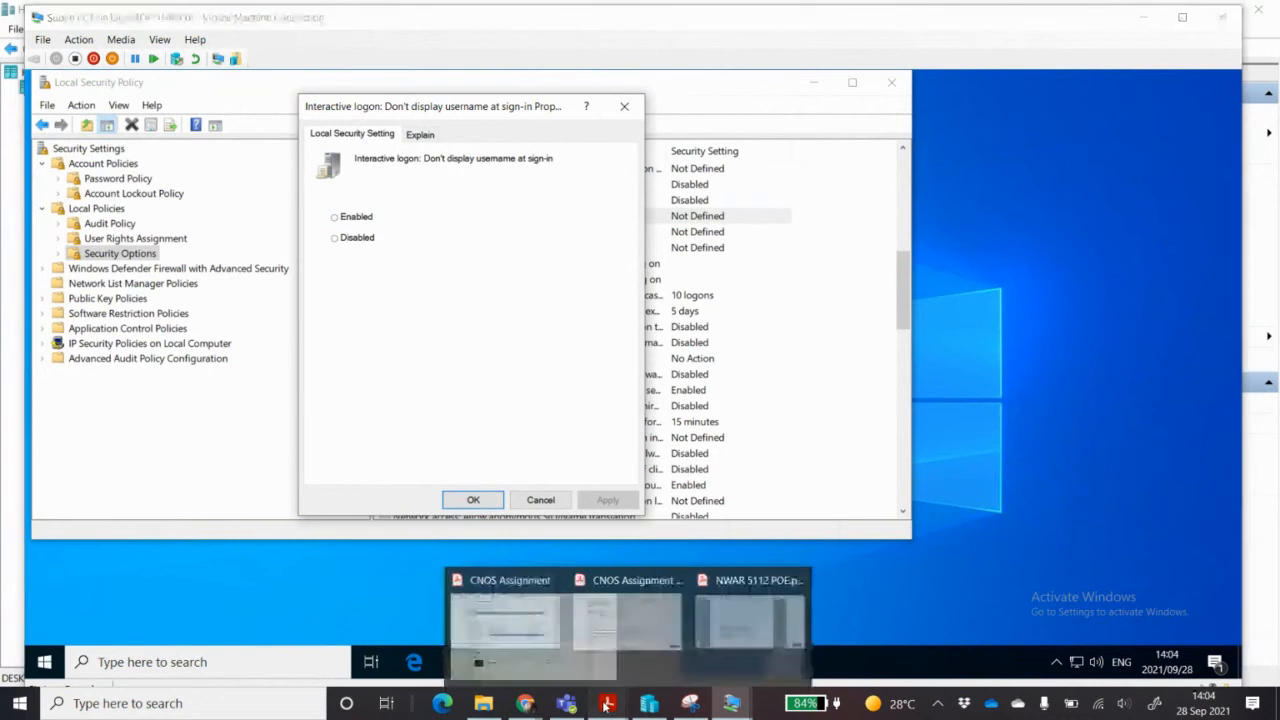
{"action": "left_click", "coordinate": [783, 640]}
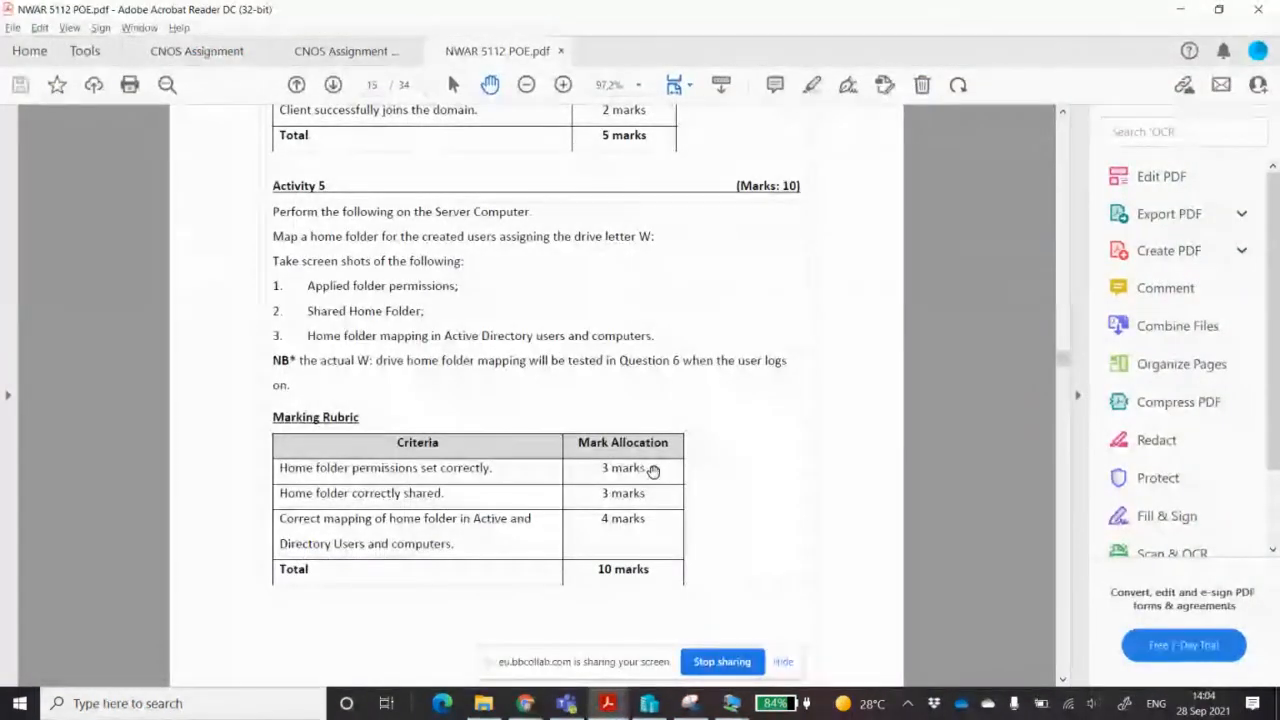
{"action": "left_click", "coordinate": [350, 51]}
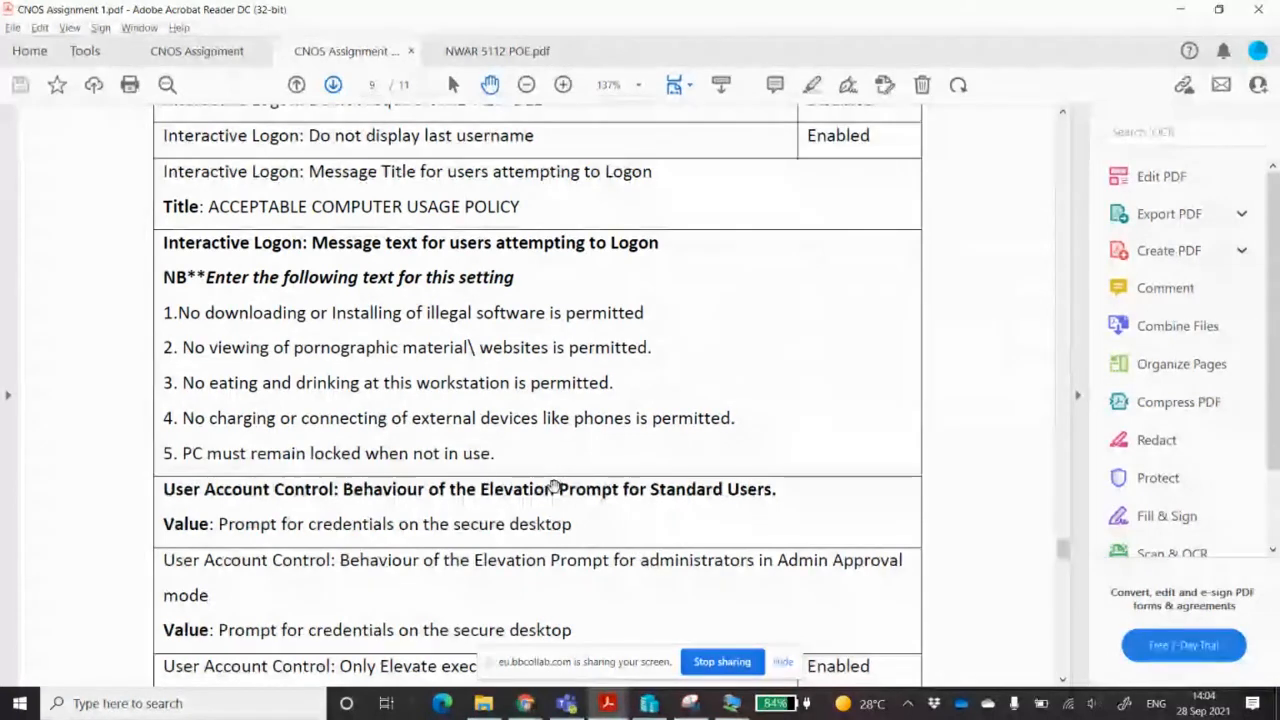
{"action": "mouse_move", "coordinate": [608, 710]}
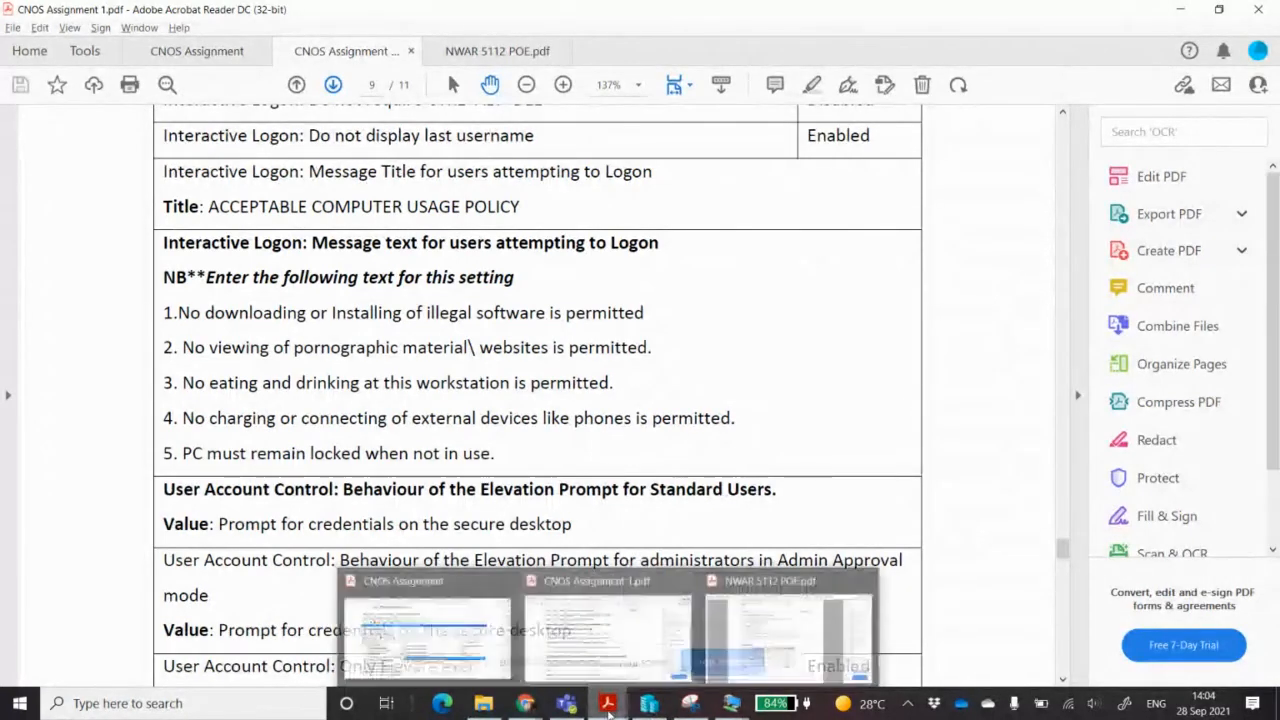
{"action": "left_click", "coordinate": [608, 657]}
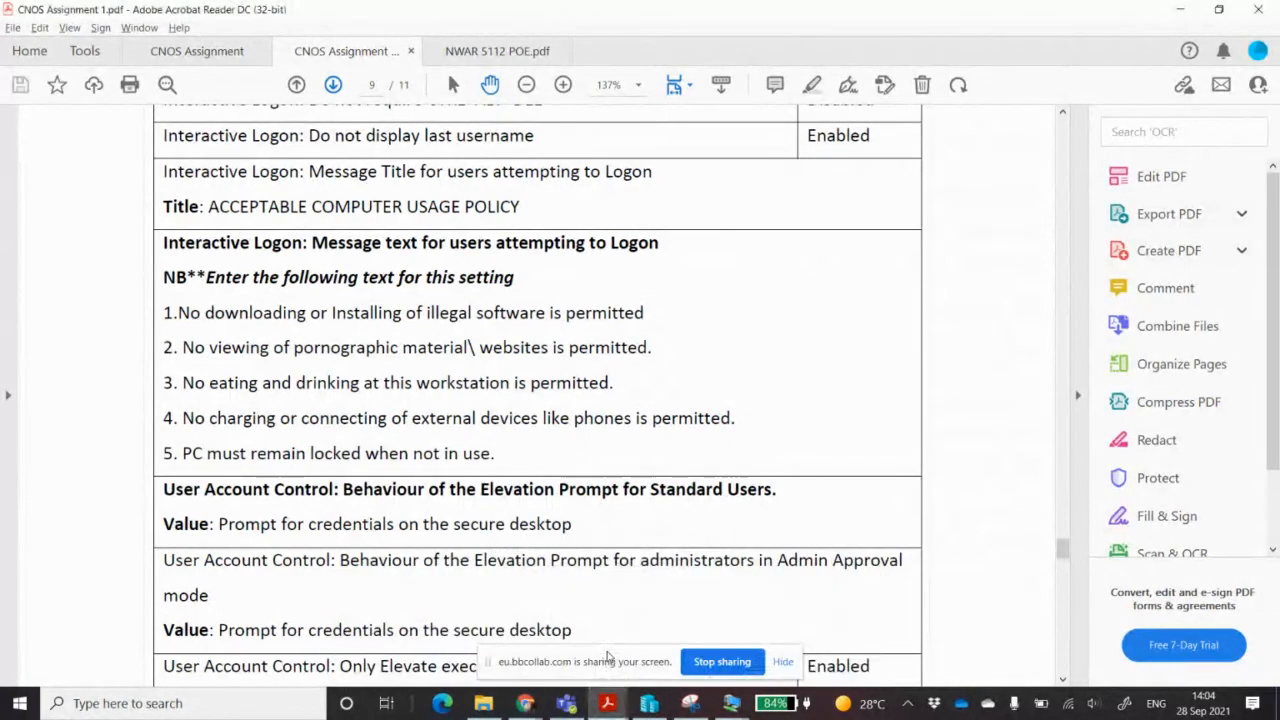
{"action": "left_click", "coordinate": [731, 703]}
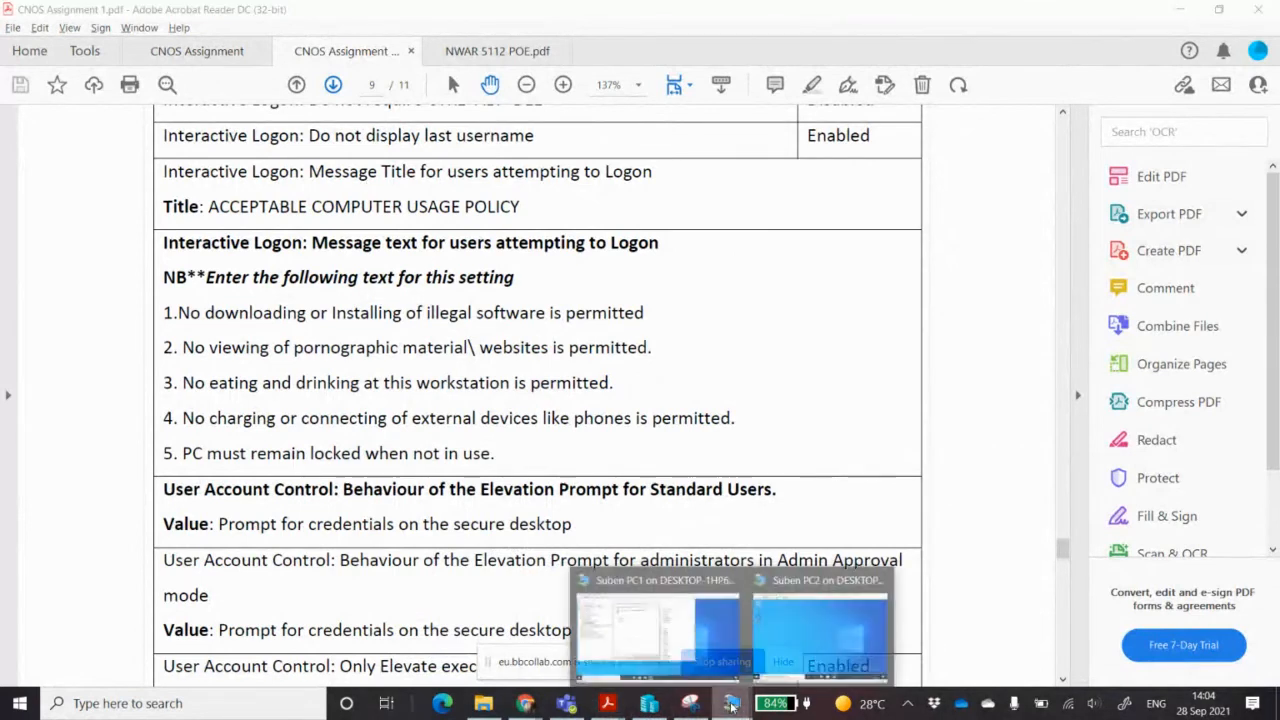
{"action": "left_click", "coordinate": [726, 648]}
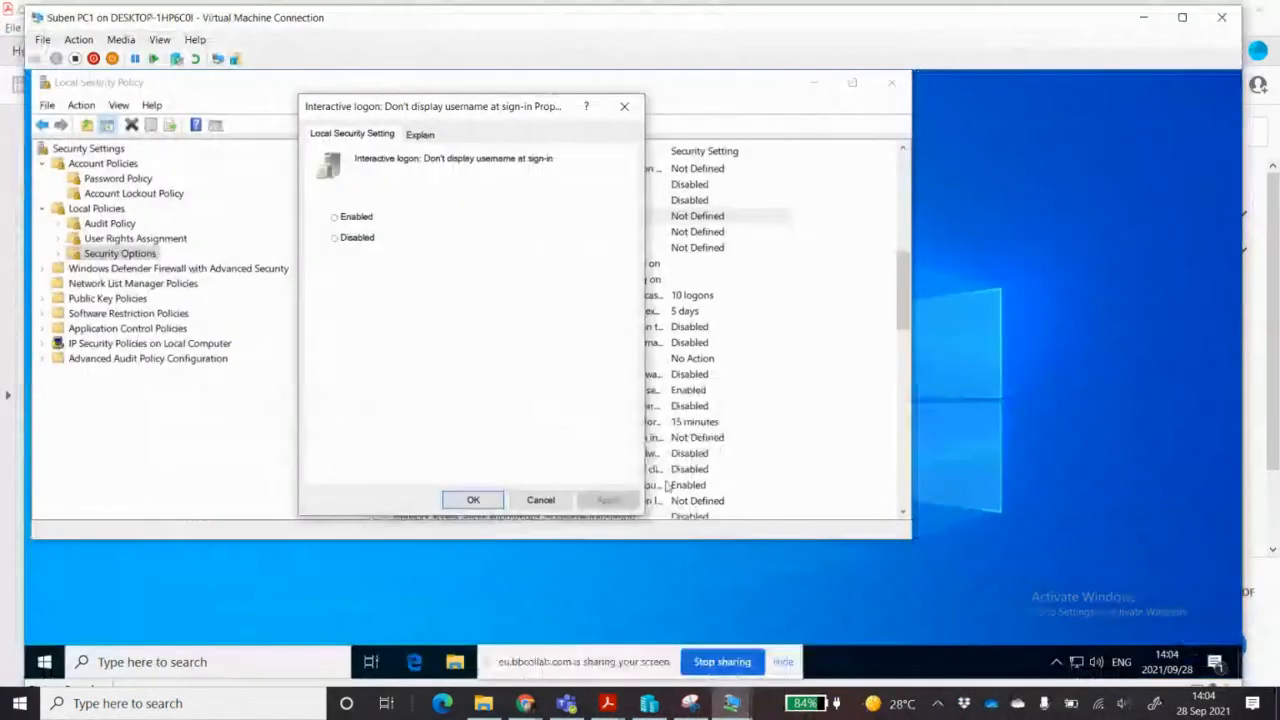
{"action": "left_click", "coordinate": [358, 218]}
{"action": "left_click", "coordinate": [475, 502]}
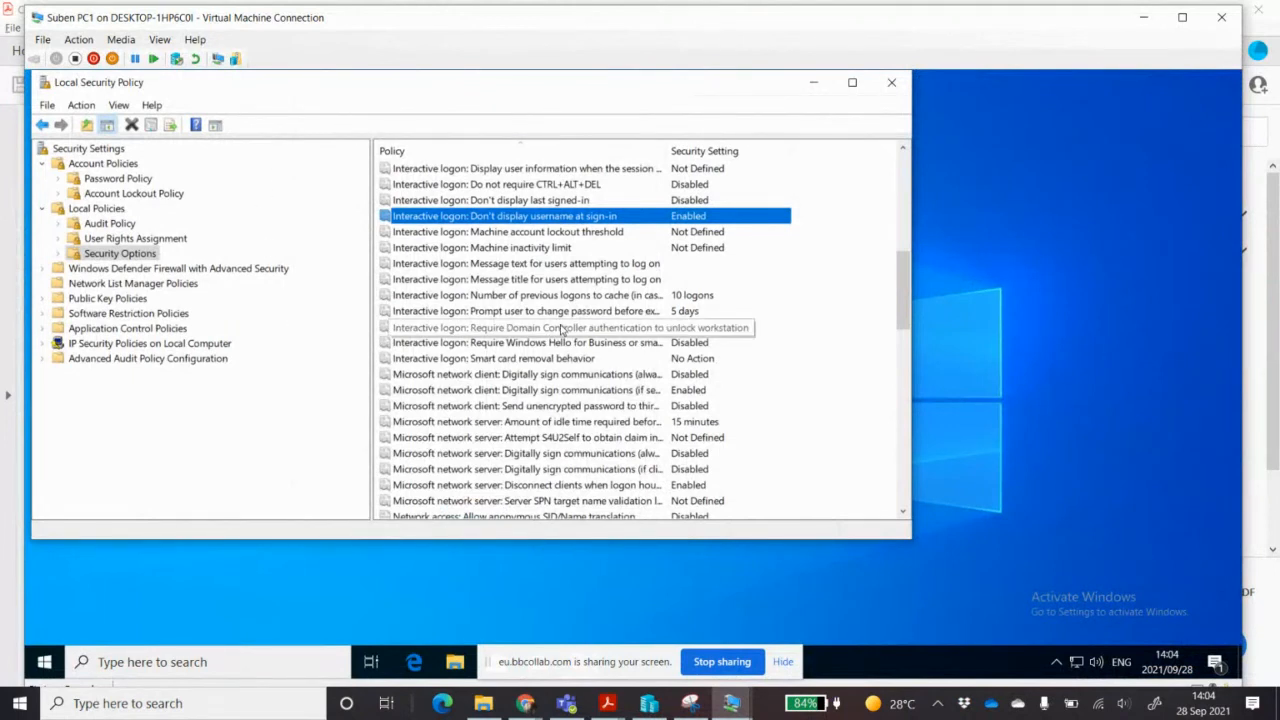
- Switch to the CNOS Assignment 1 PDF and examine the User Account Control requirements and the Extra Security measures on page 10
{"action": "left_click", "coordinate": [613, 707]}
{"action": "left_click", "coordinate": [627, 643]}
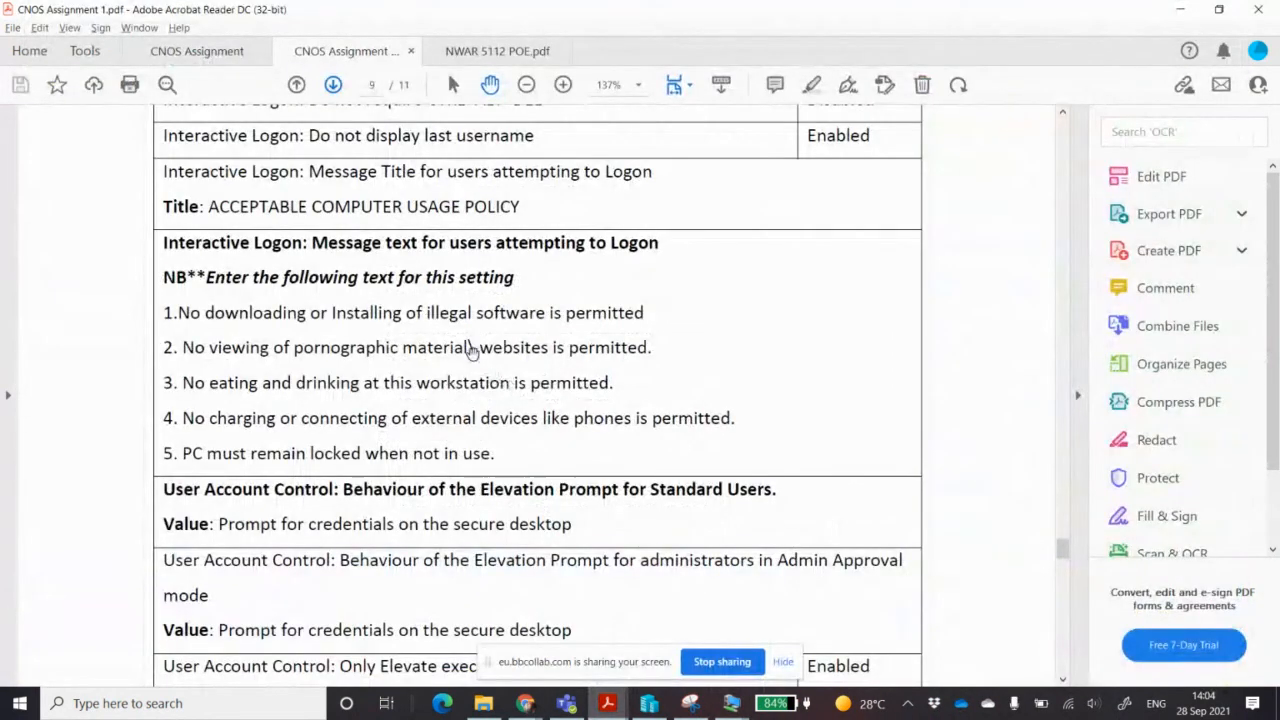
{"action": "scroll", "coordinate": [352, 380], "scroll_direction": "down", "scroll_amount": 4}
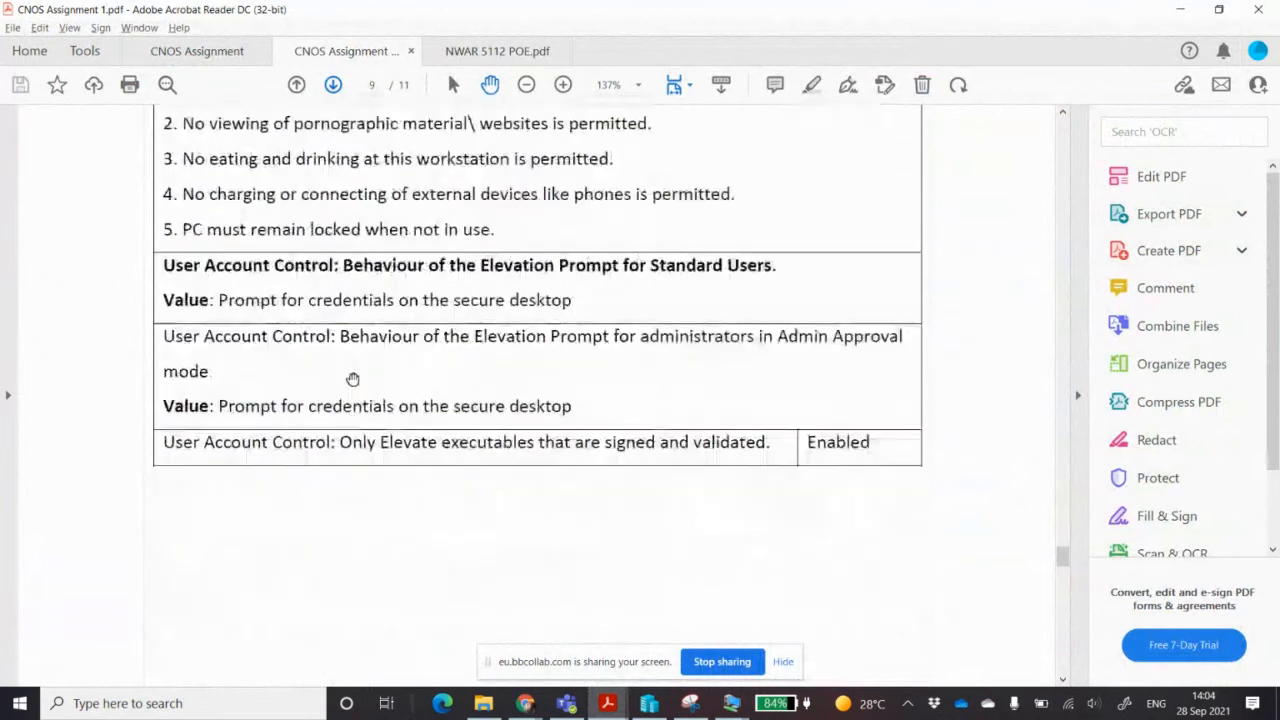
{"action": "scroll", "coordinate": [352, 378], "scroll_direction": "down", "scroll_amount": 10}
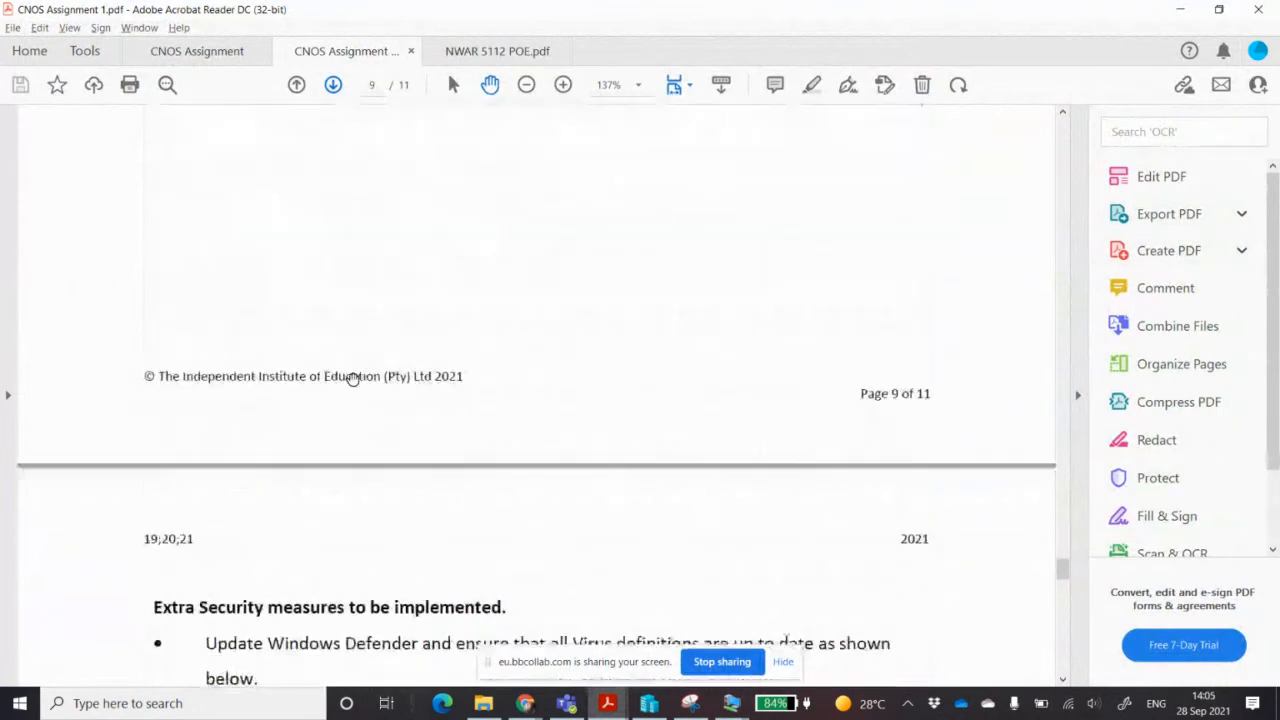
{"action": "scroll", "coordinate": [352, 379], "scroll_direction": "down", "scroll_amount": 4}
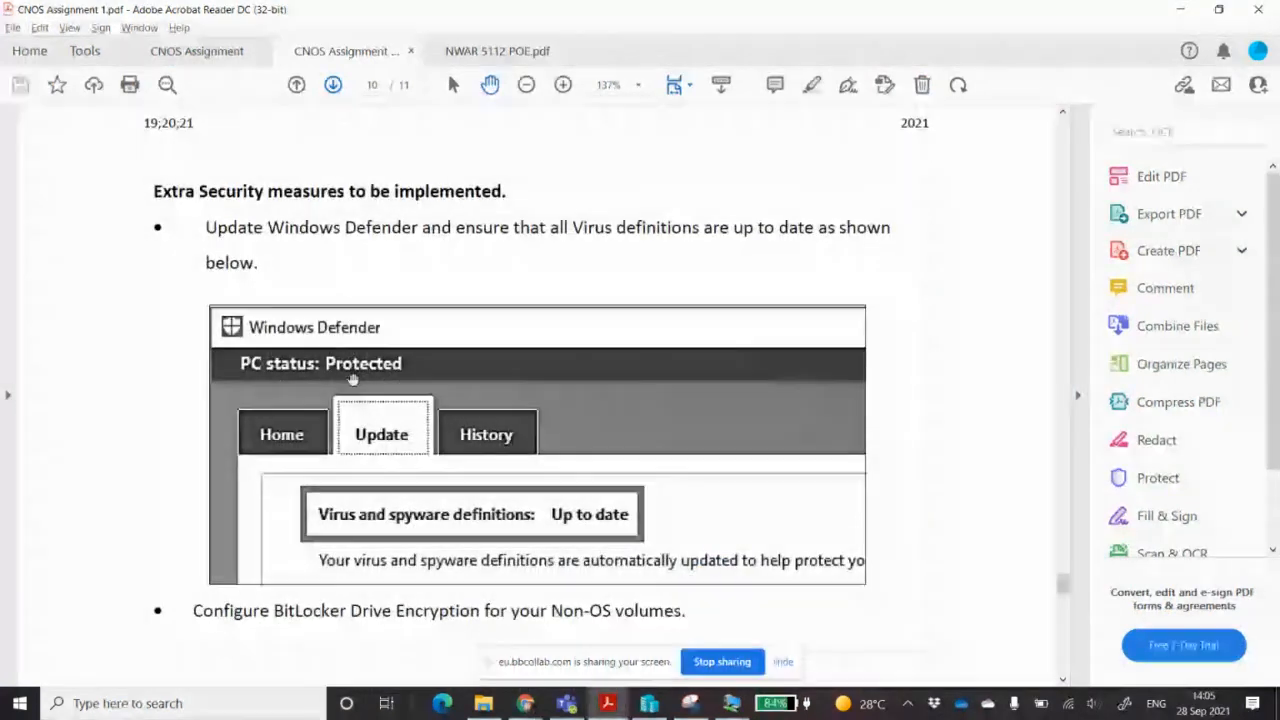
{"action": "scroll", "coordinate": [352, 378], "scroll_direction": "down", "scroll_amount": 1}
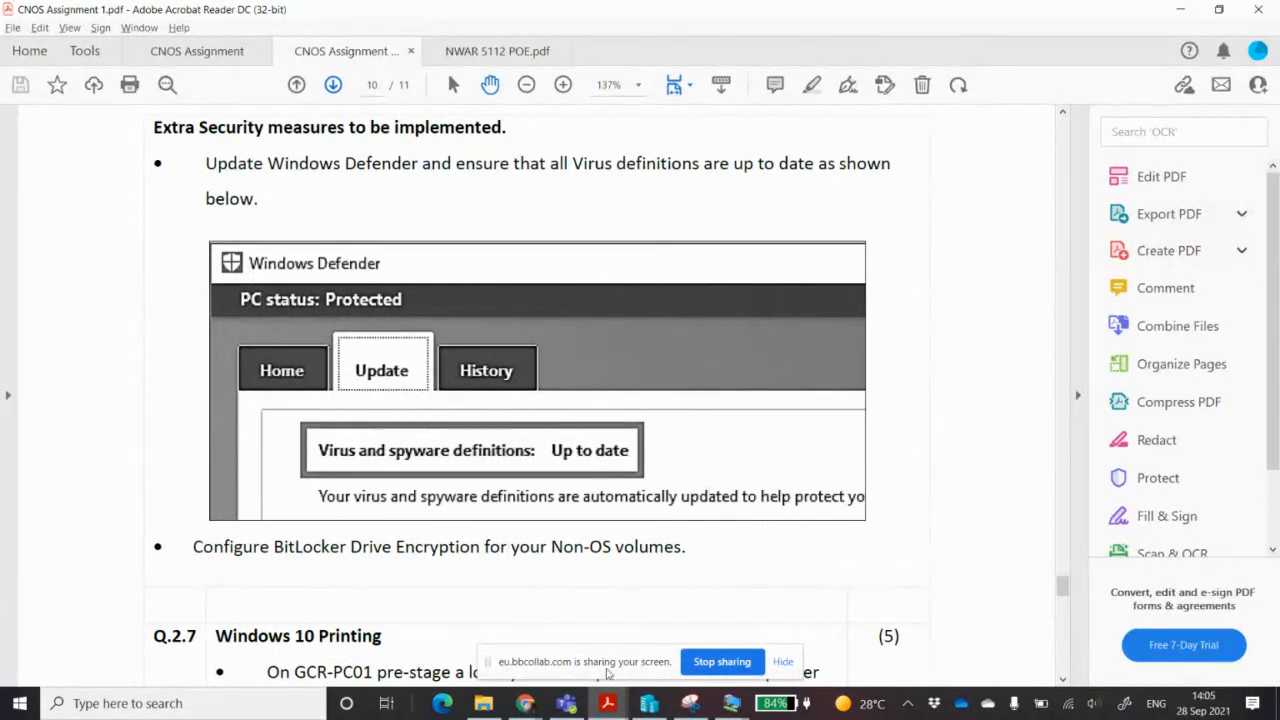
- Return to the PC1 virtual machine, search for defender, open Windows Security and check the Virus & threat protection updates status
{"action": "left_click", "coordinate": [731, 703]}
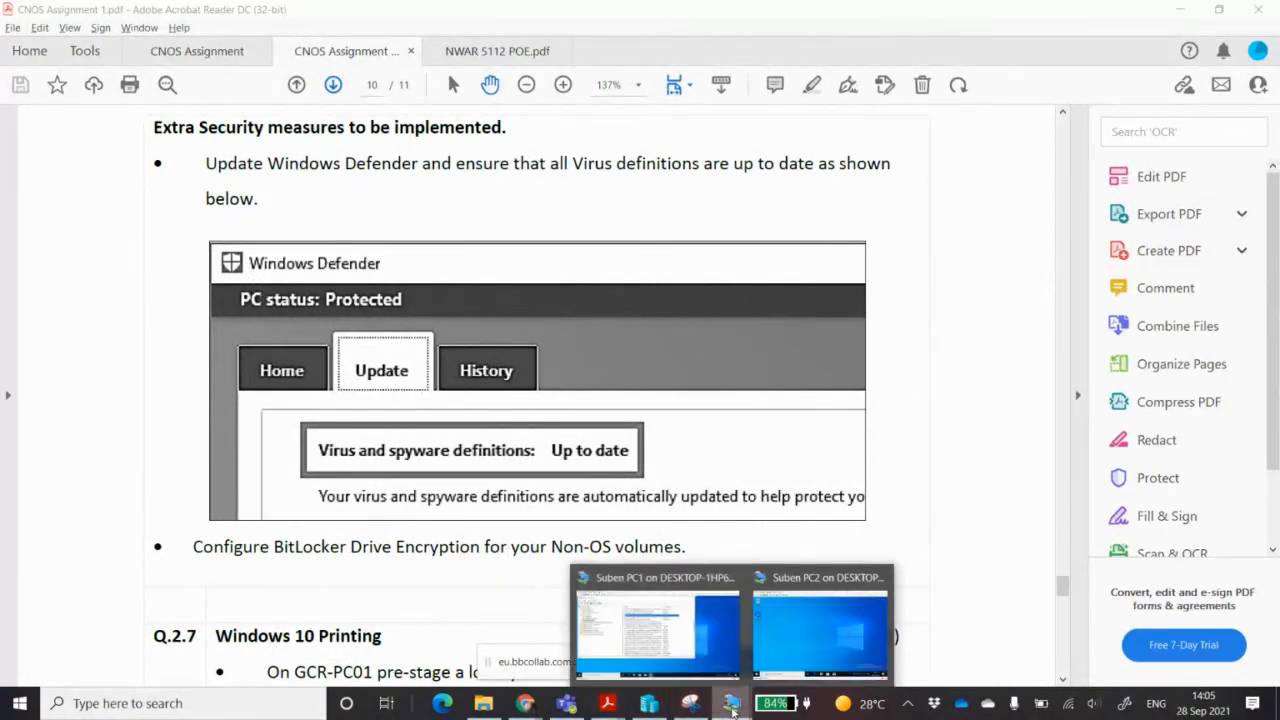
{"action": "left_click", "coordinate": [693, 628]}
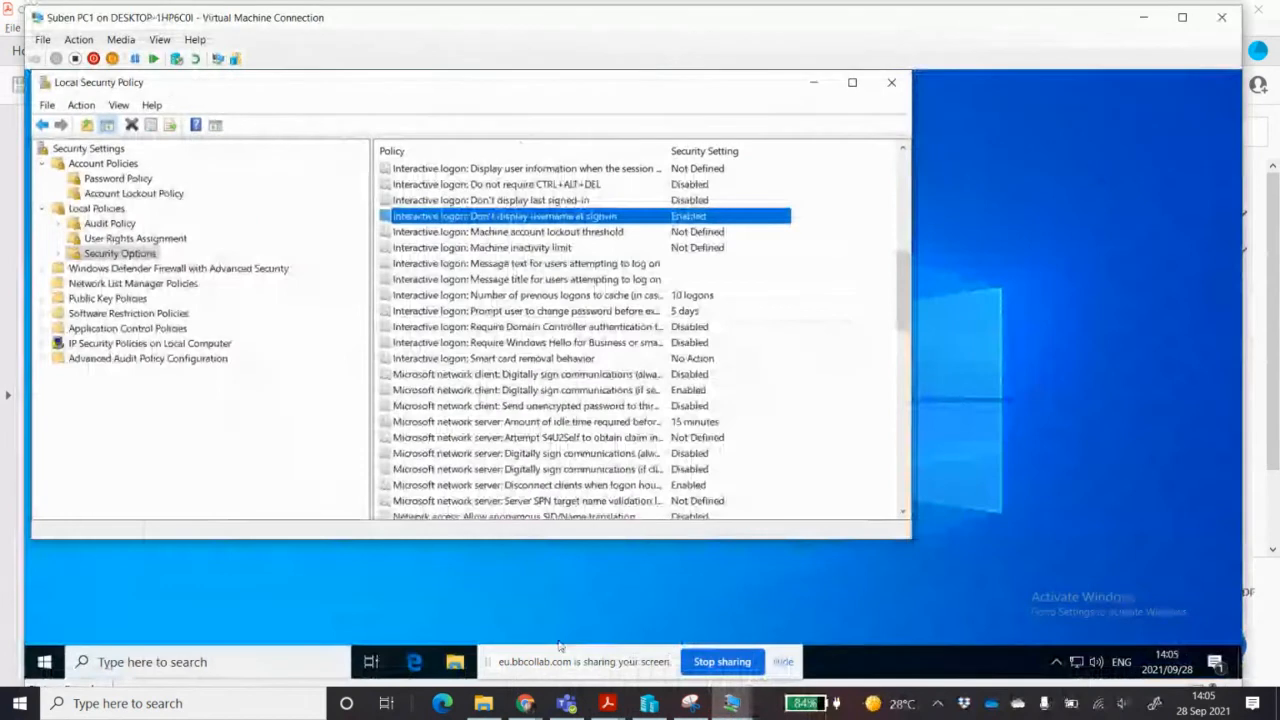
{"action": "left_click", "coordinate": [272, 660]}
{"action": "type", "text": "de"}
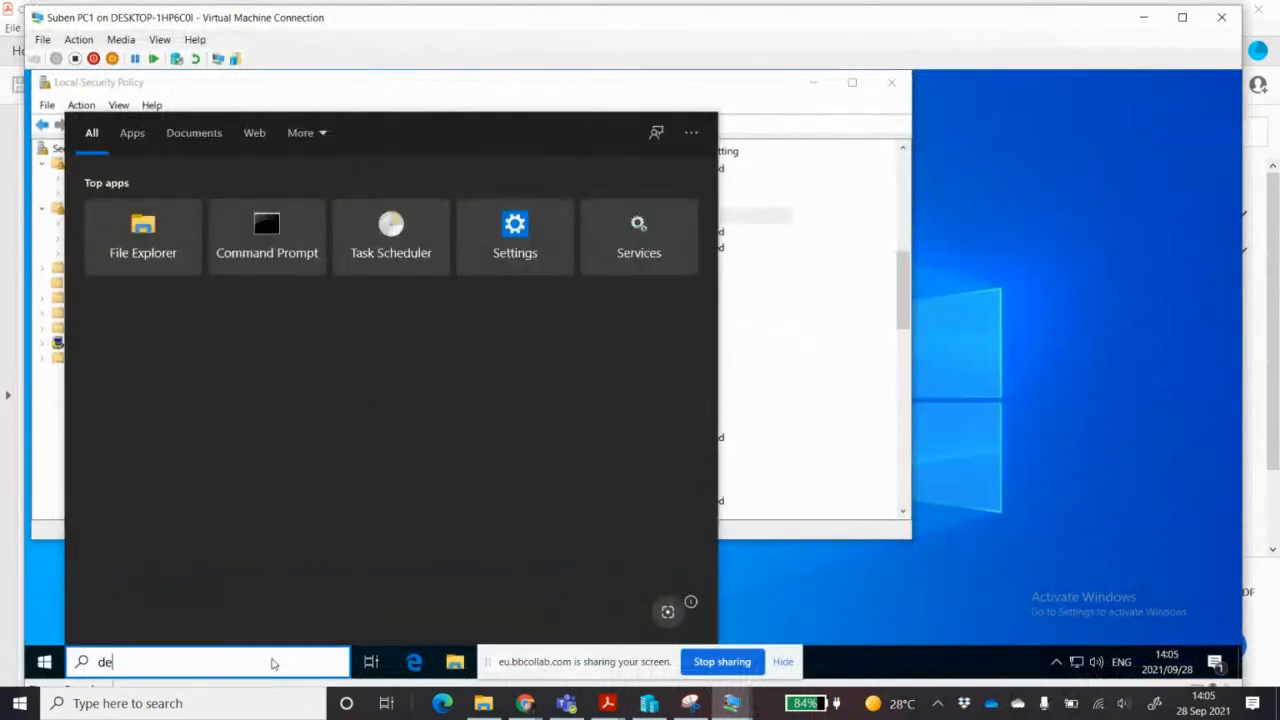
{"action": "type", "text": "fender"}
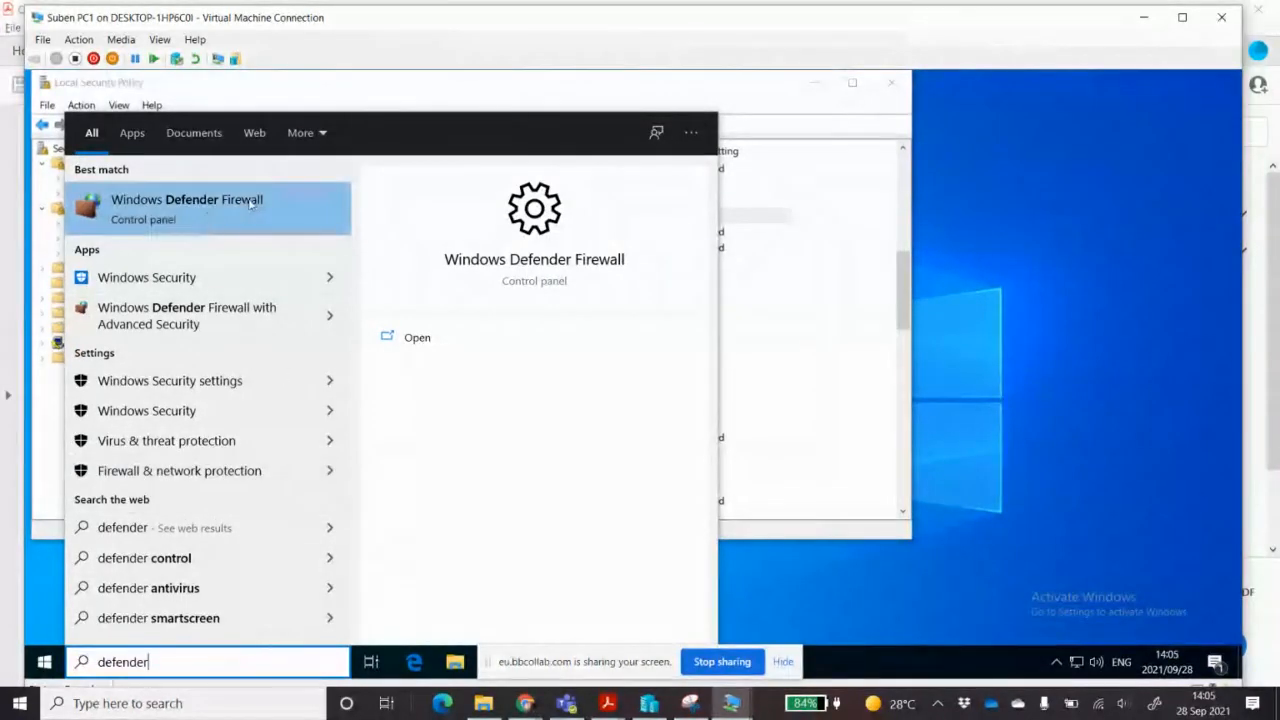
{"action": "left_click", "coordinate": [178, 279]}
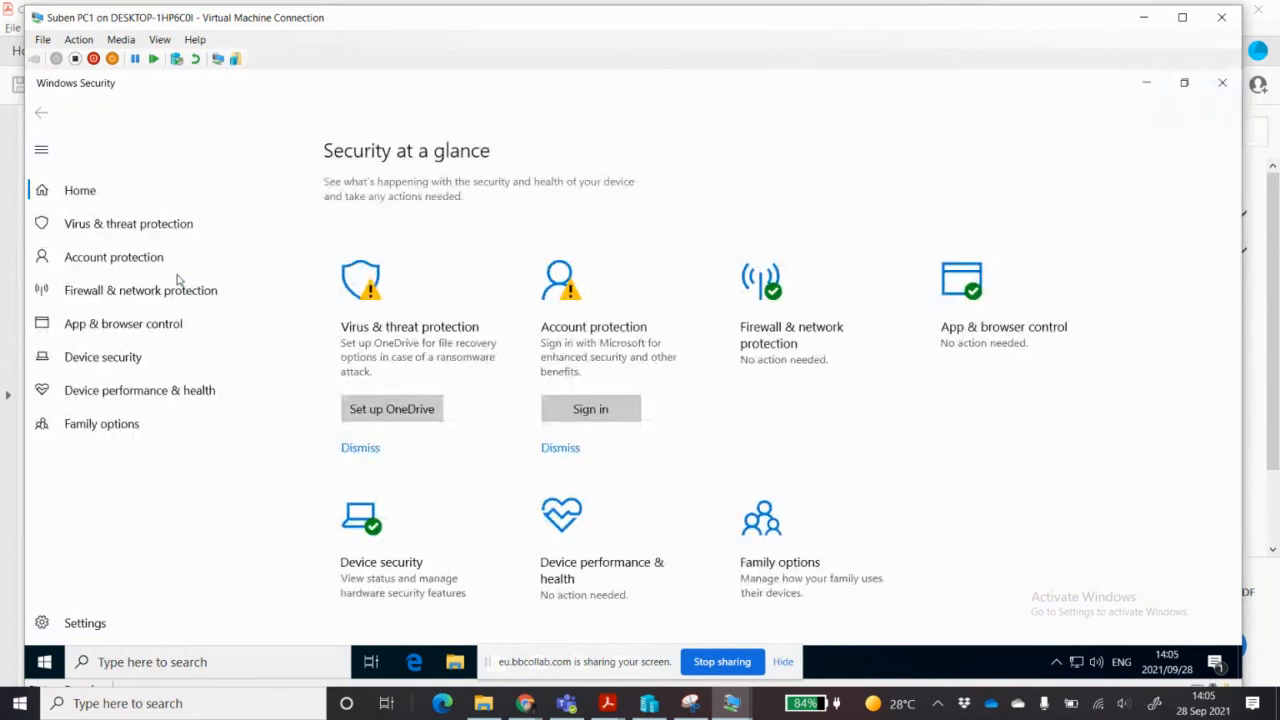
{"action": "left_click", "coordinate": [130, 224]}
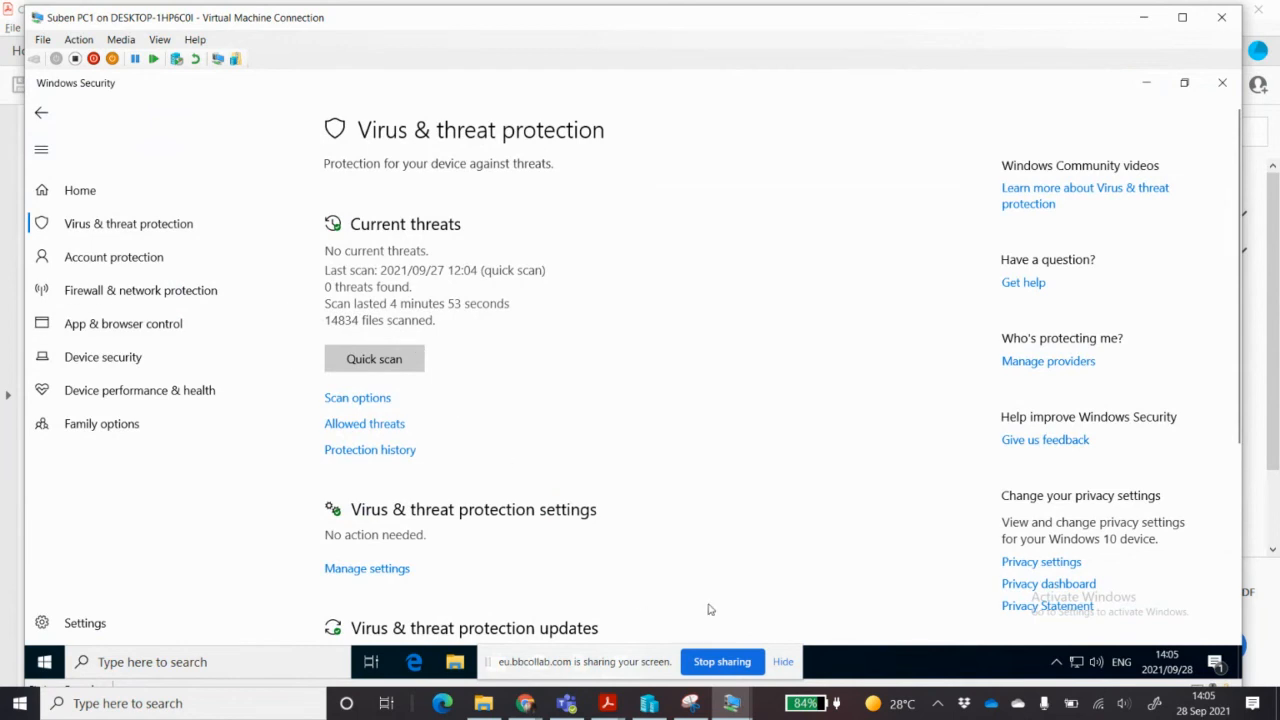
{"action": "scroll", "coordinate": [708, 610], "scroll_direction": "down", "scroll_amount": 3}
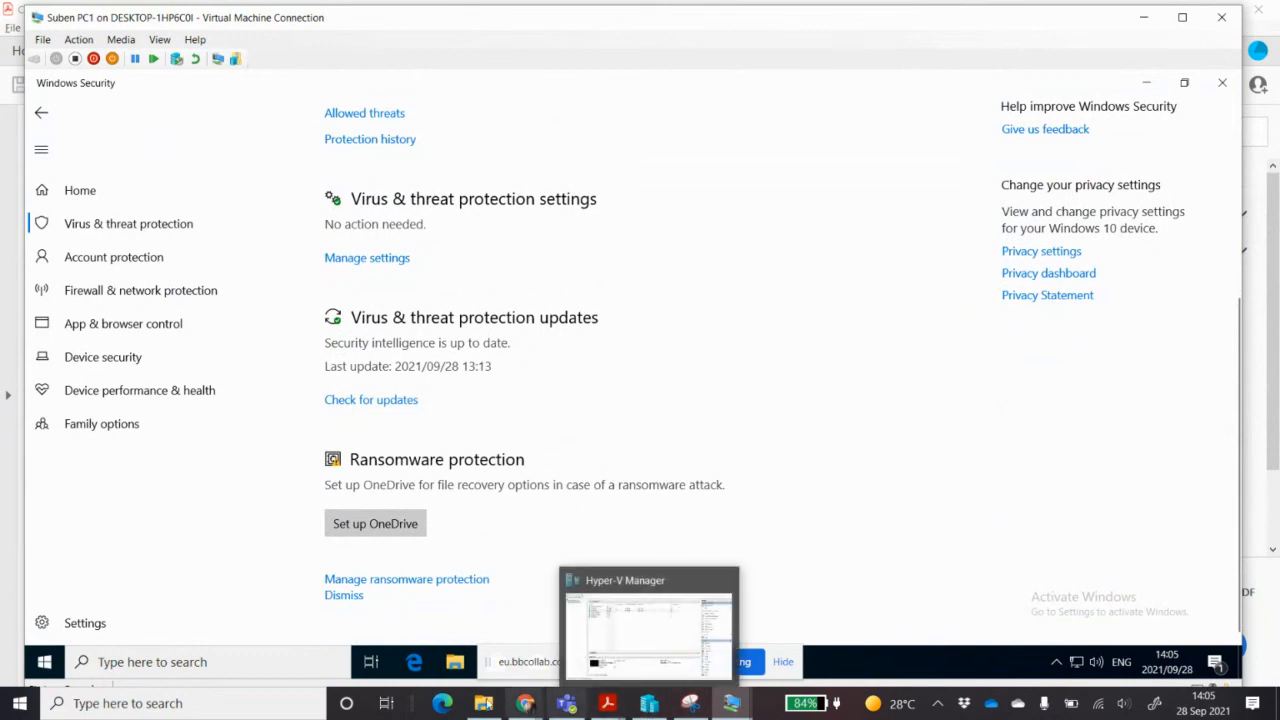
- Search for bit, open Manage BitLocker and examine the encryption options of the UserData (F:) fixed data drive
{"action": "left_click", "coordinate": [210, 661]}
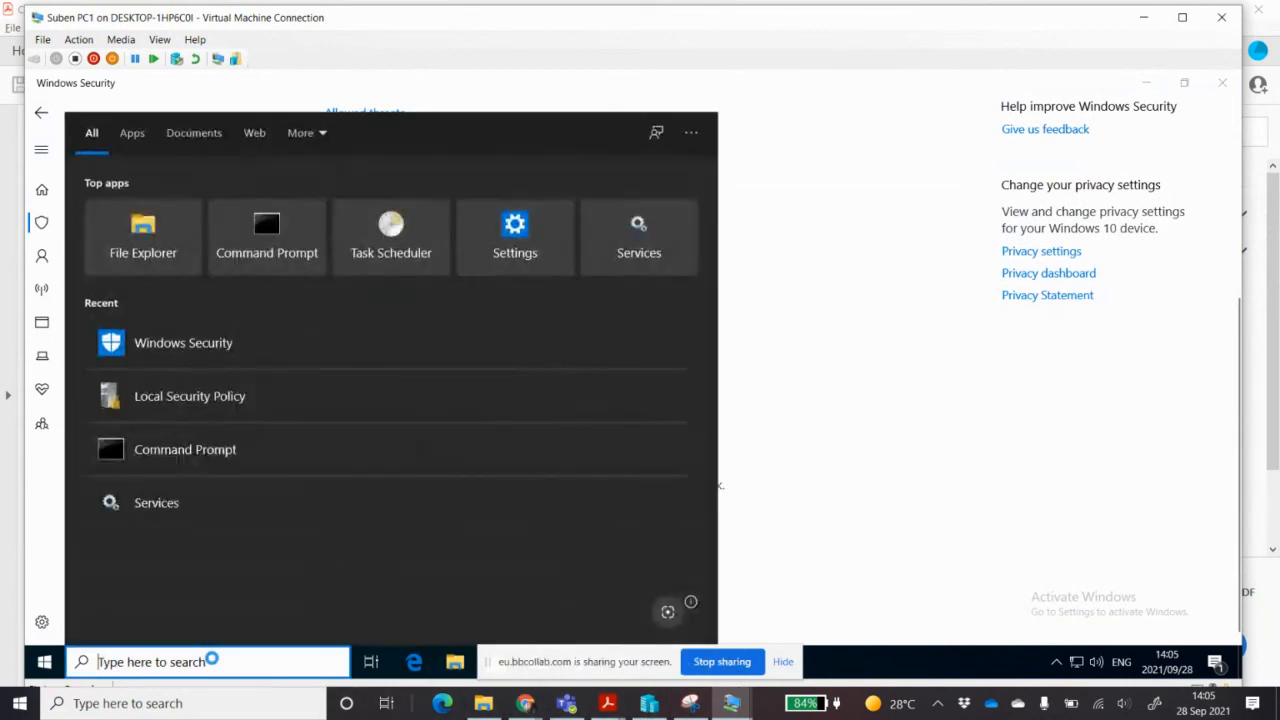
{"action": "type", "text": "bit"}
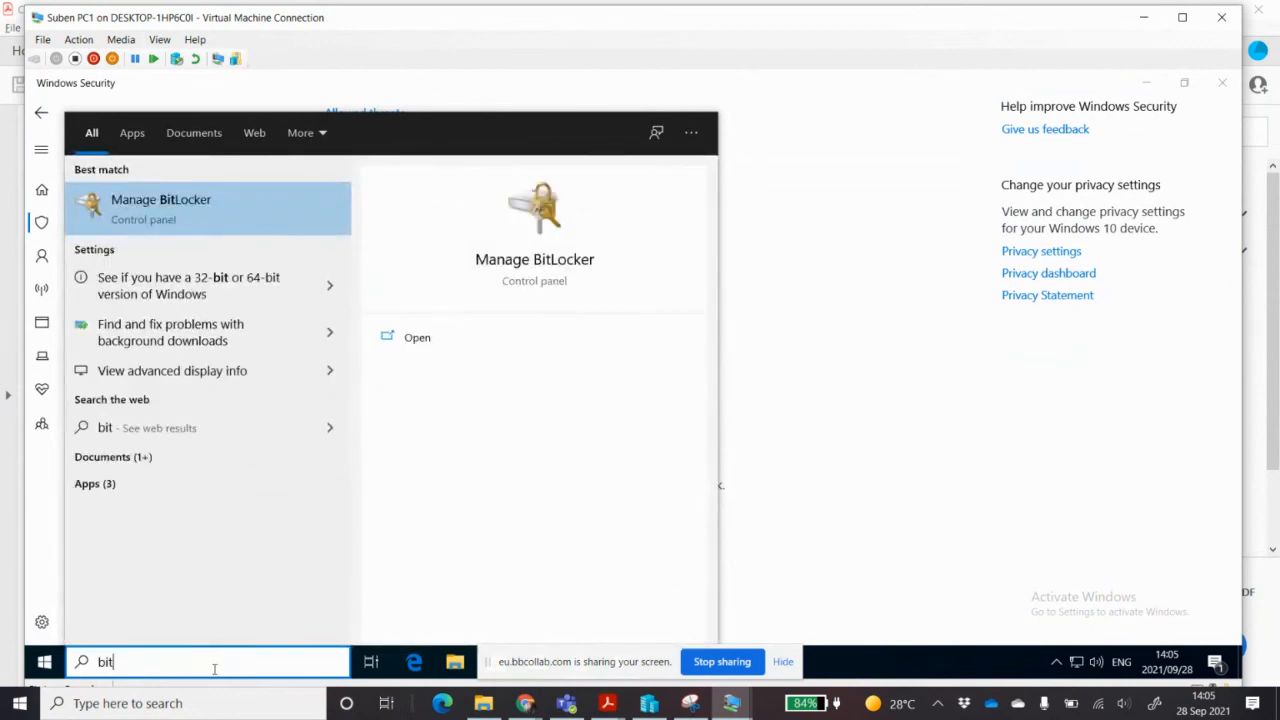
{"action": "left_click", "coordinate": [173, 221]}
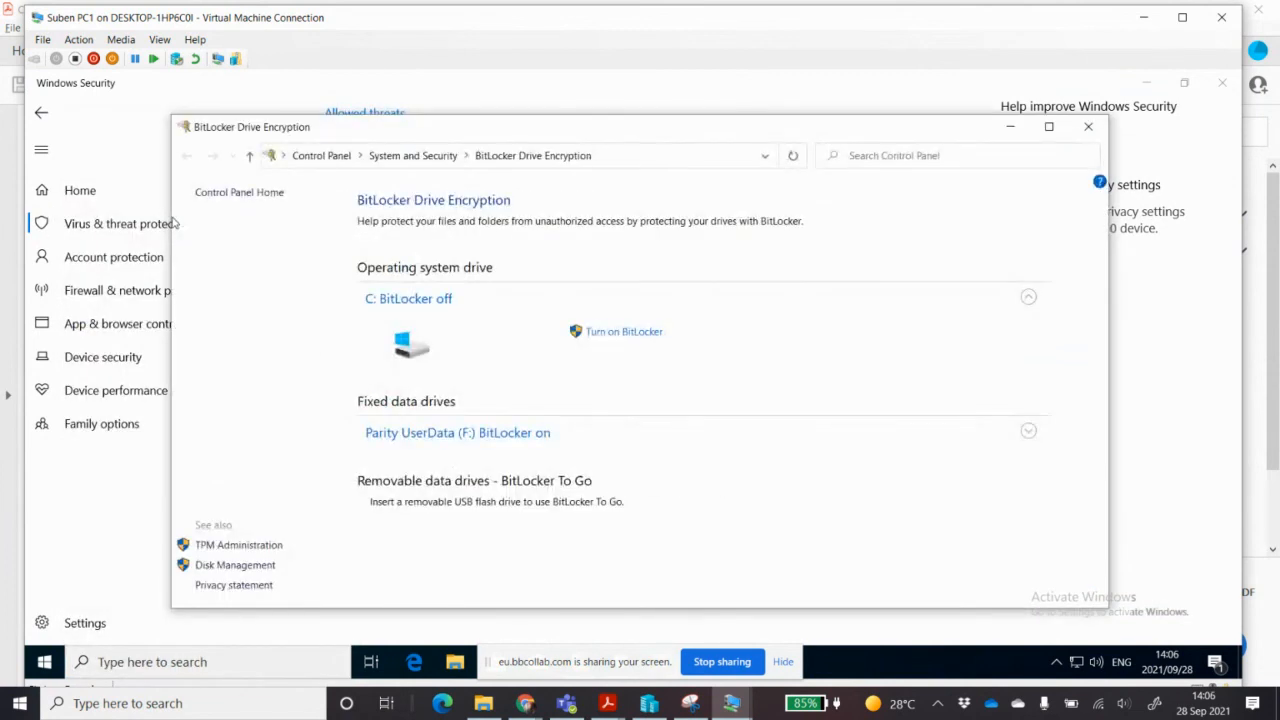
{"action": "left_click", "coordinate": [462, 440]}
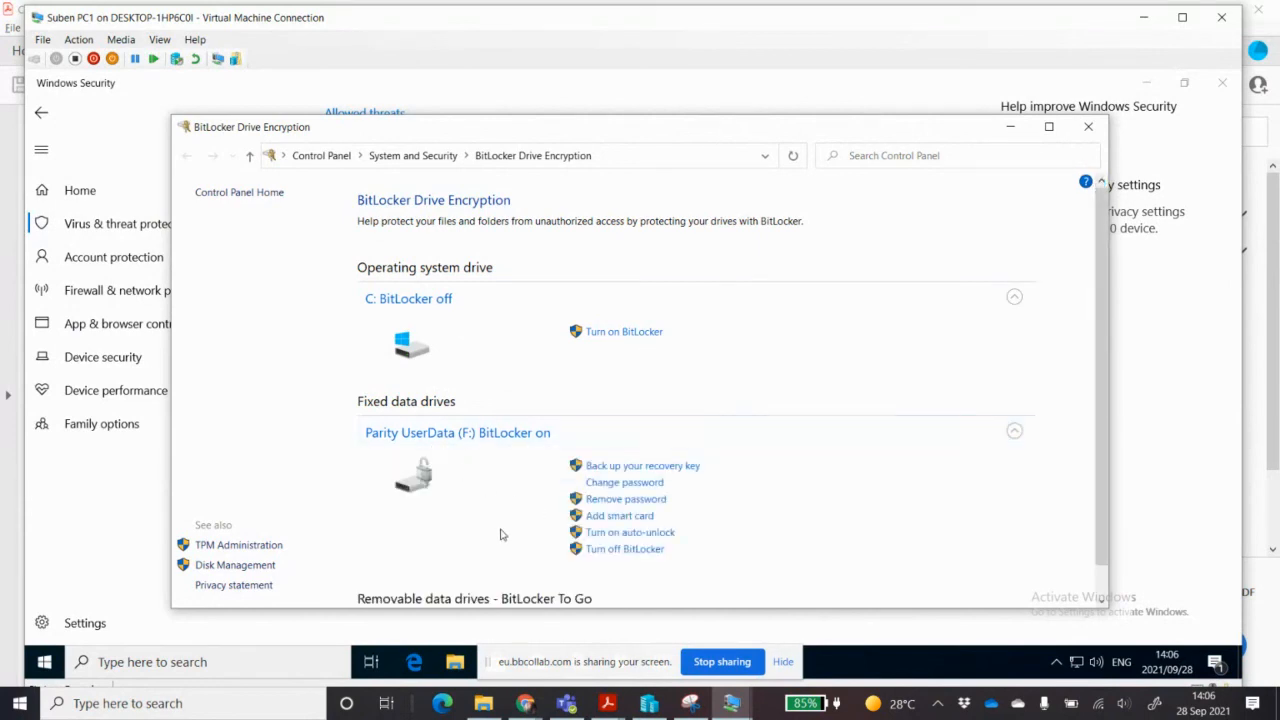
{"action": "scroll", "coordinate": [502, 535], "scroll_direction": "down", "scroll_amount": 1}
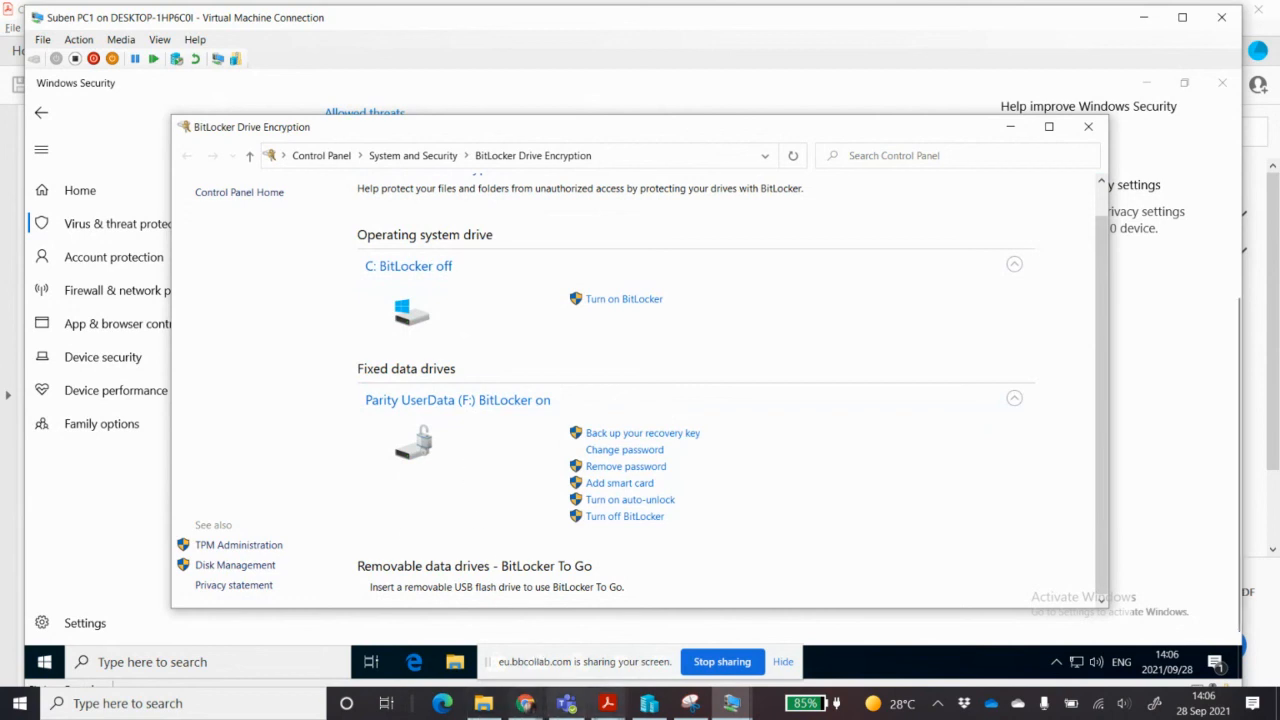
- Switch to the CNOS Assignment 1 PDF and examine the BitLocker requirement and the Q.2.7 Windows 10 Printing task
{"action": "left_click", "coordinate": [607, 703]}
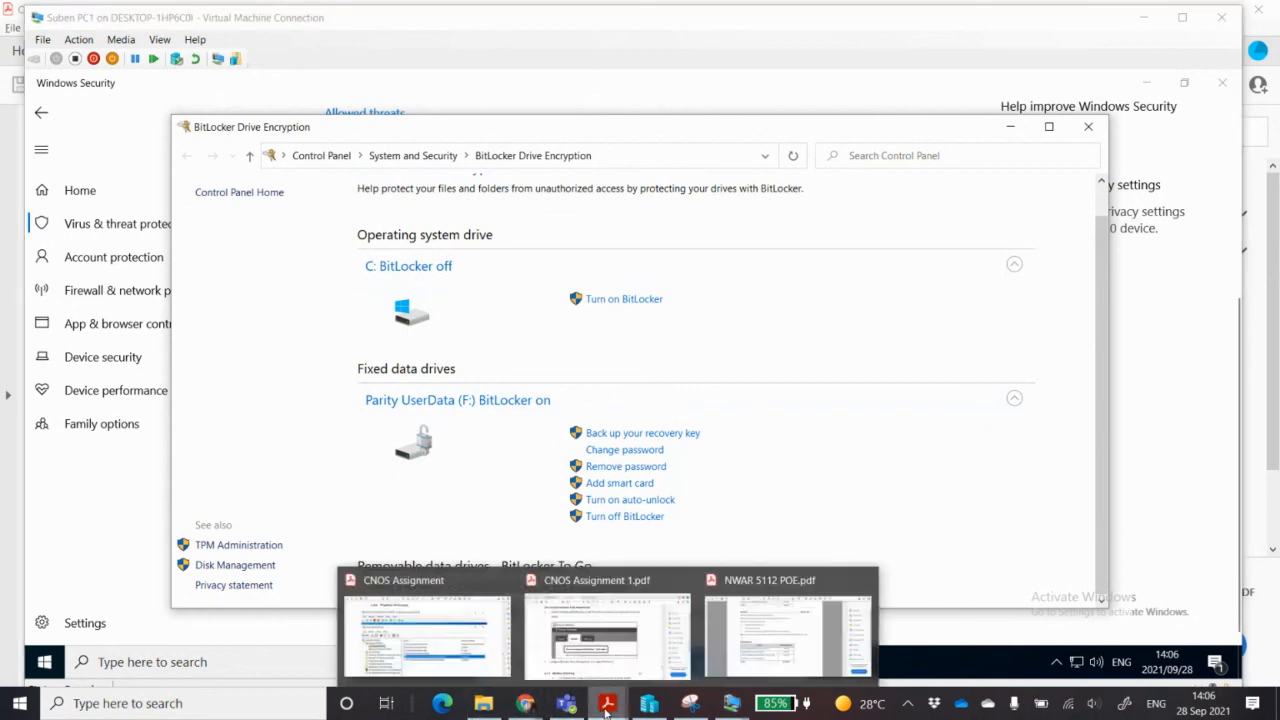
{"action": "left_click", "coordinate": [579, 652]}
{"action": "scroll", "coordinate": [493, 522], "scroll_direction": "down", "scroll_amount": 1}
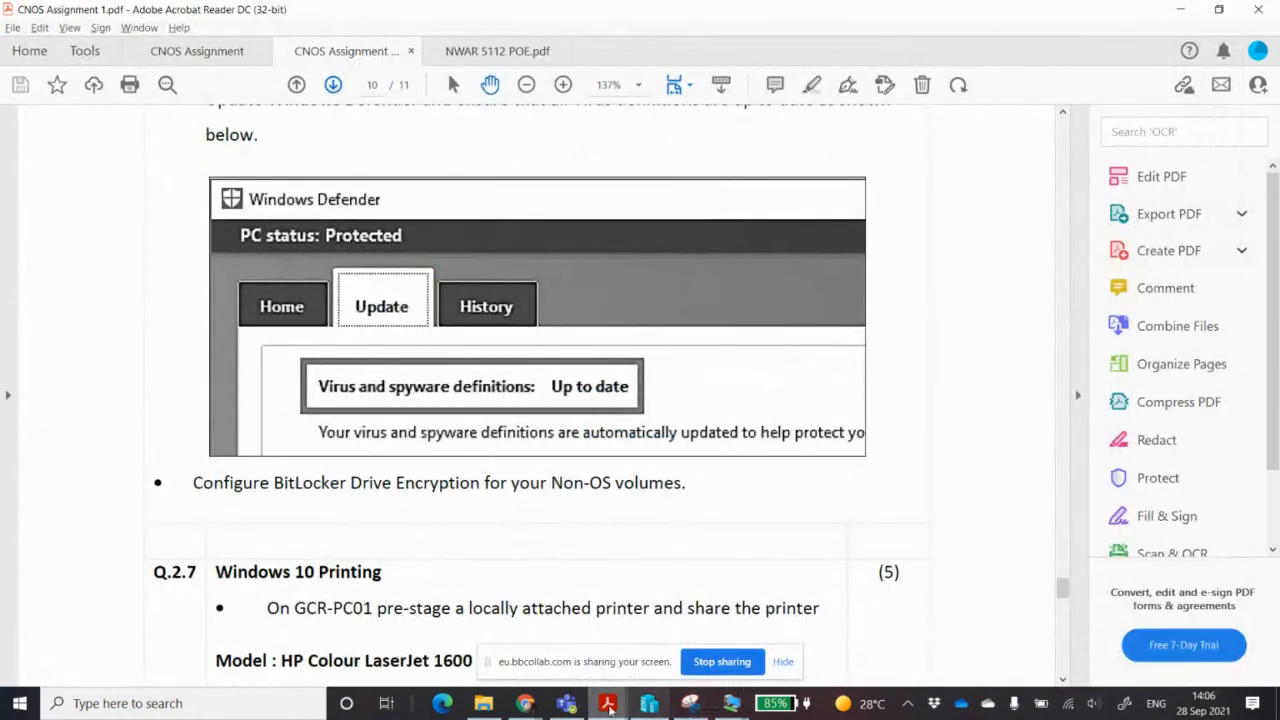
- Switch to Chrome and show the CNOS5112 Collaborate session with its attendee list
{"action": "left_click", "coordinate": [524, 705]}
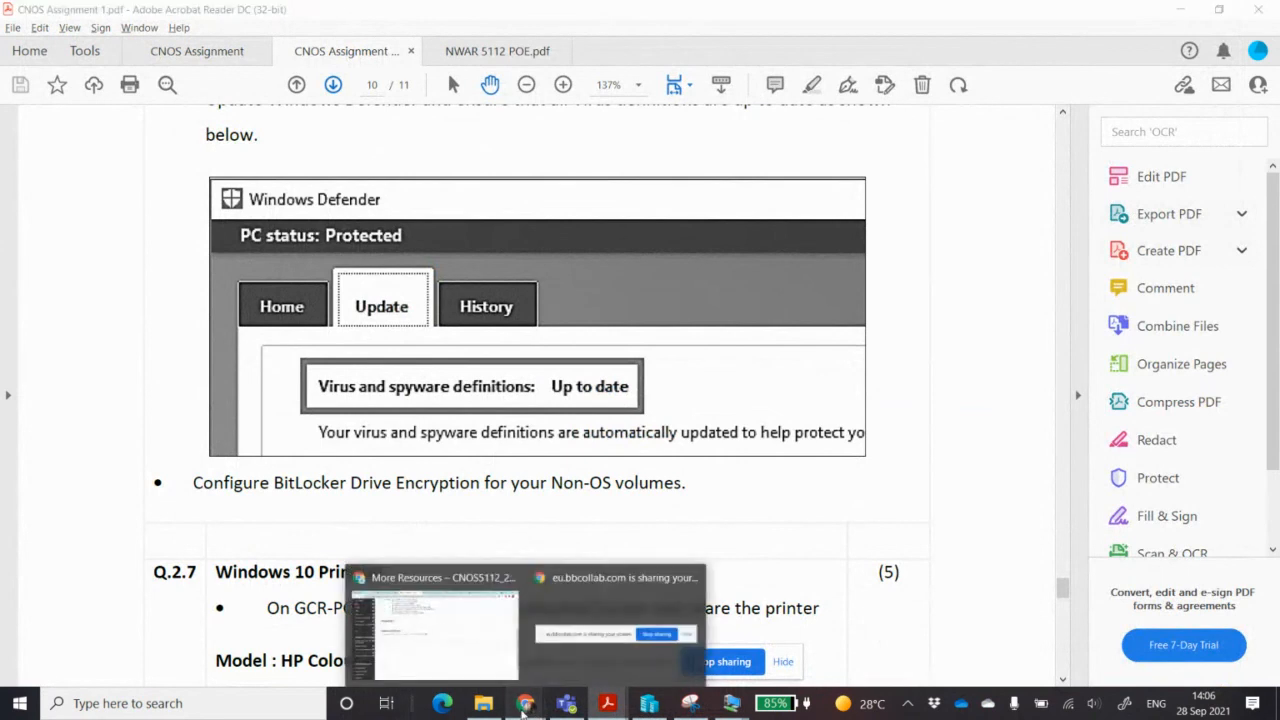
{"action": "left_click", "coordinate": [435, 625]}
{"action": "left_click", "coordinate": [265, 14]}
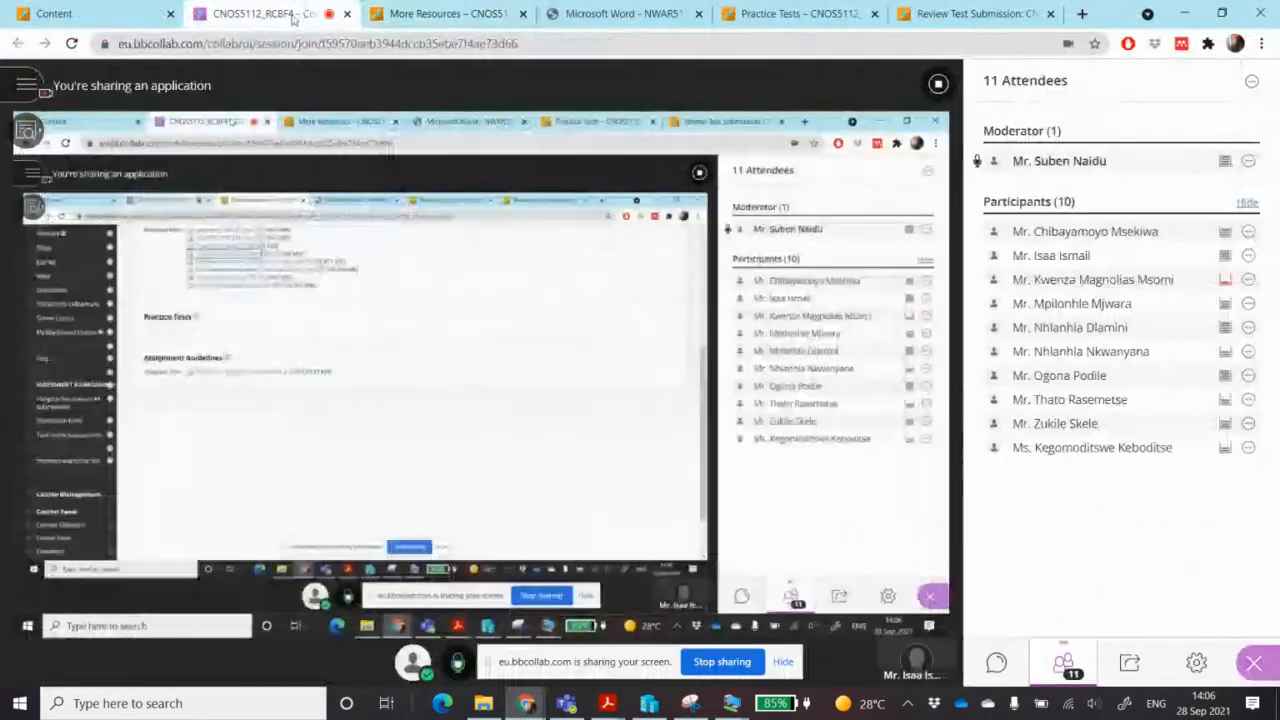